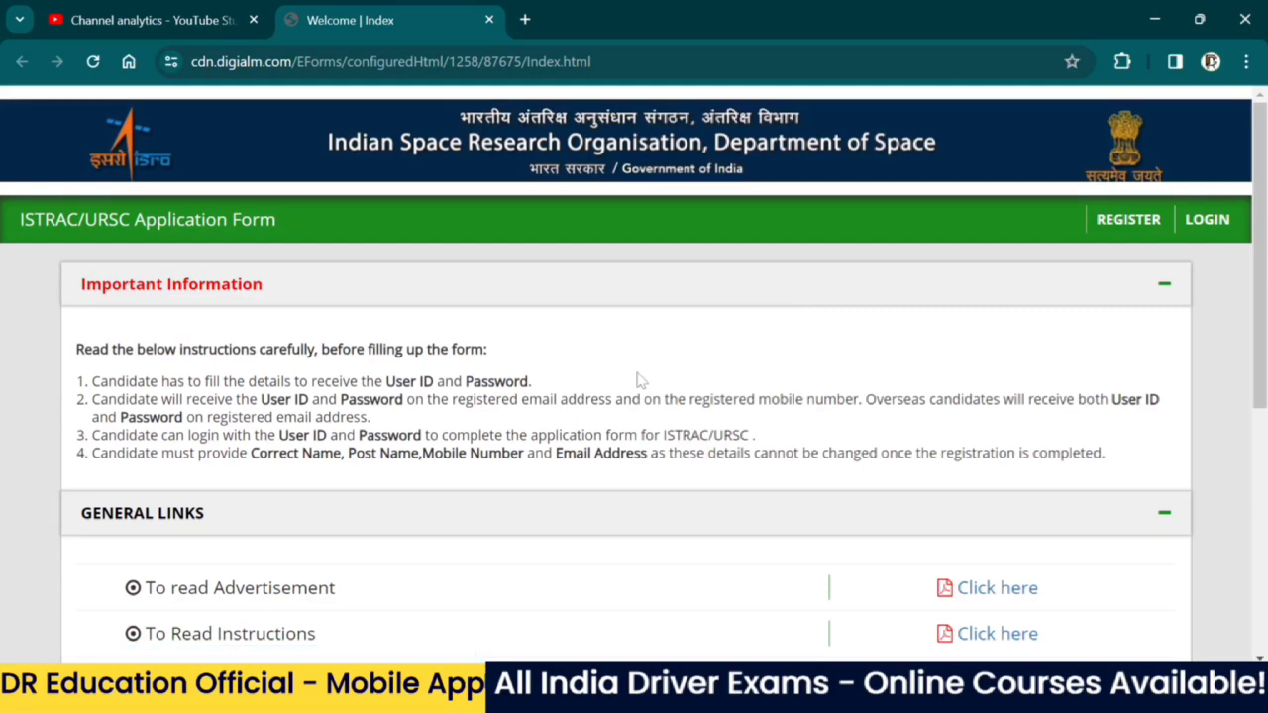
Open the ISTRAC/URSC registration form and select Light Vehicle Driver A as the post name
{"action": "scroll", "coordinate": [639, 379], "scroll_direction": "down", "scroll_amount": 3}
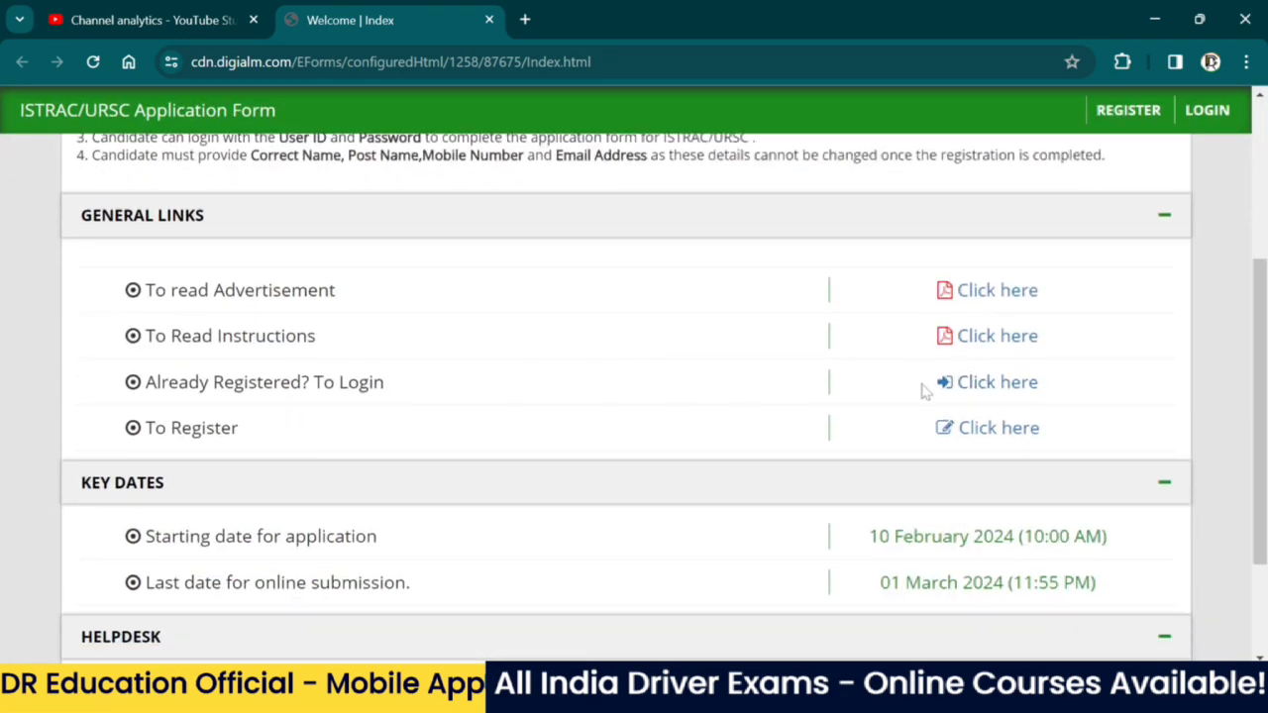
{"action": "left_click", "coordinate": [1004, 432]}
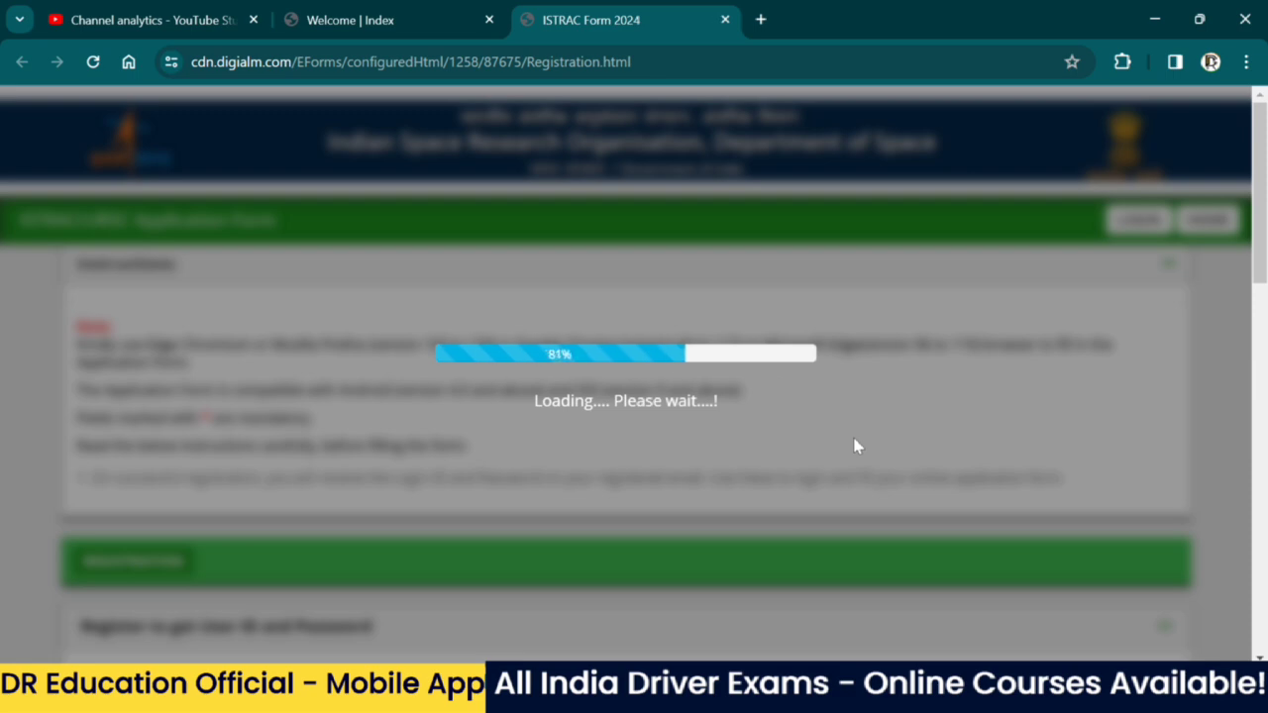
{"action": "scroll", "coordinate": [858, 446], "scroll_direction": "down", "scroll_amount": 4}
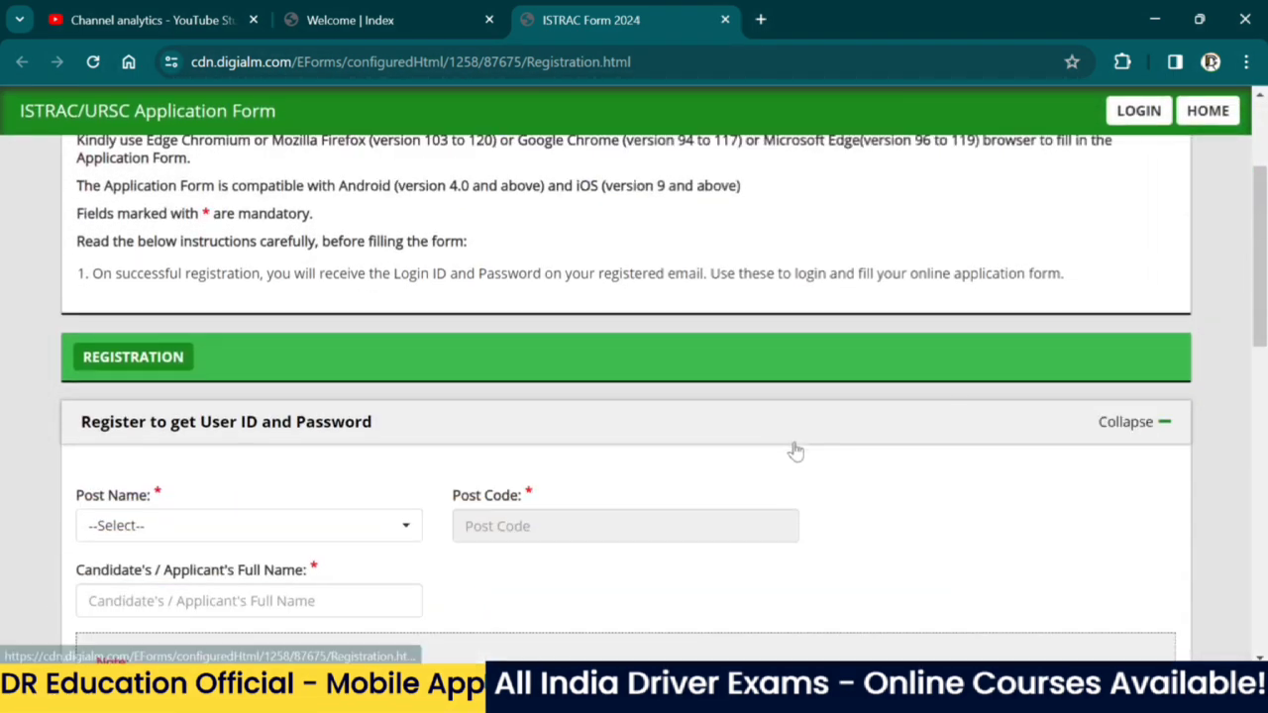
{"action": "scroll", "coordinate": [680, 416], "scroll_direction": "down", "scroll_amount": 2}
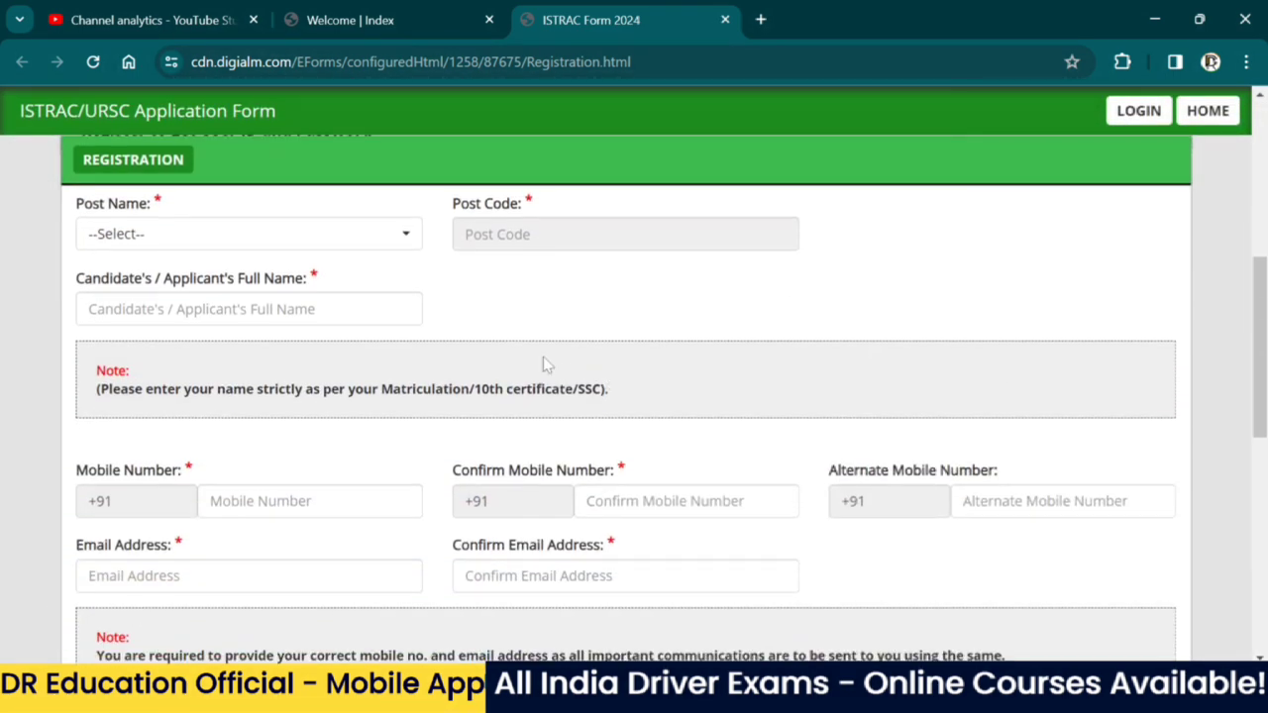
{"action": "left_click", "coordinate": [294, 235]}
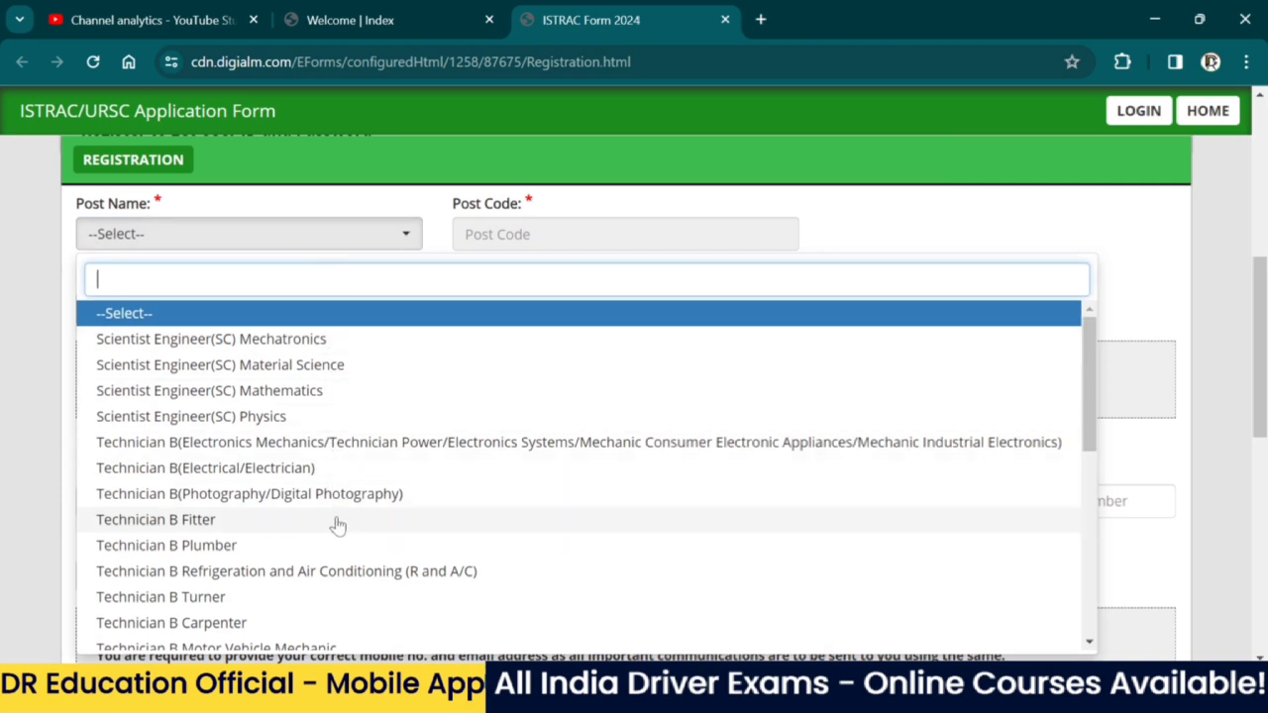
{"action": "scroll", "coordinate": [335, 595], "scroll_direction": "down", "scroll_amount": 6}
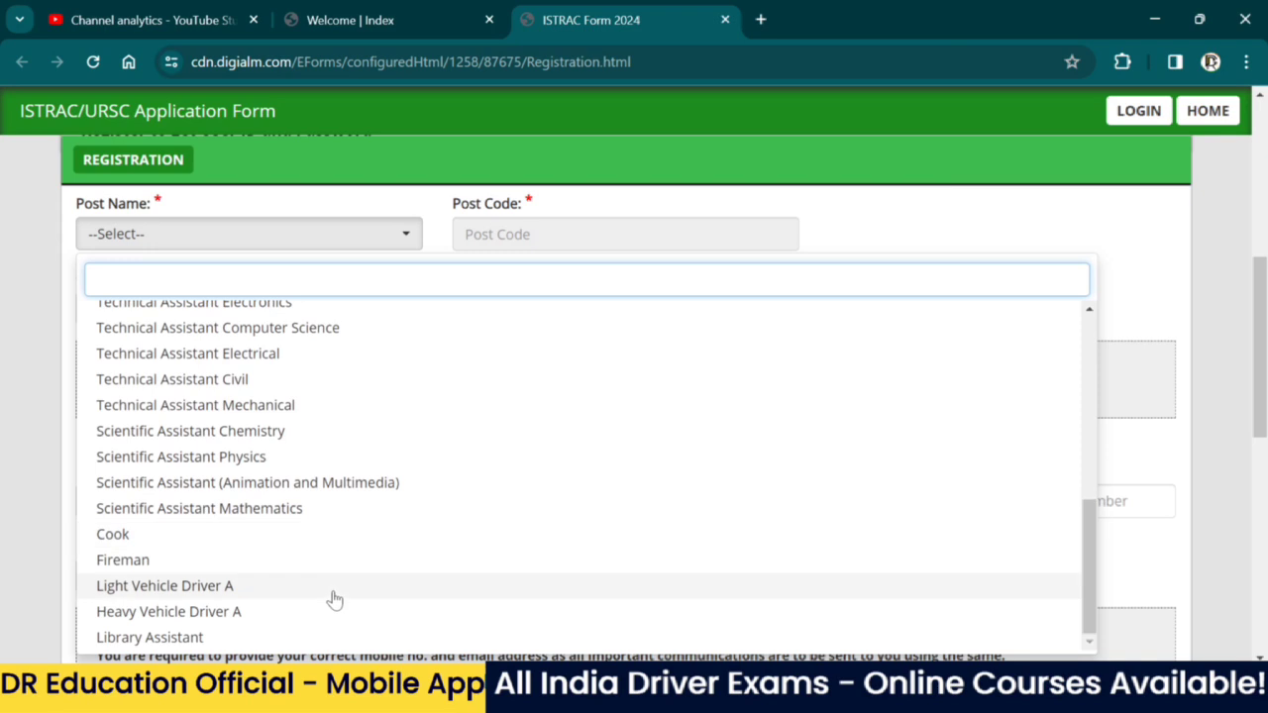
{"action": "scroll", "coordinate": [293, 594], "scroll_direction": "down", "scroll_amount": 1}
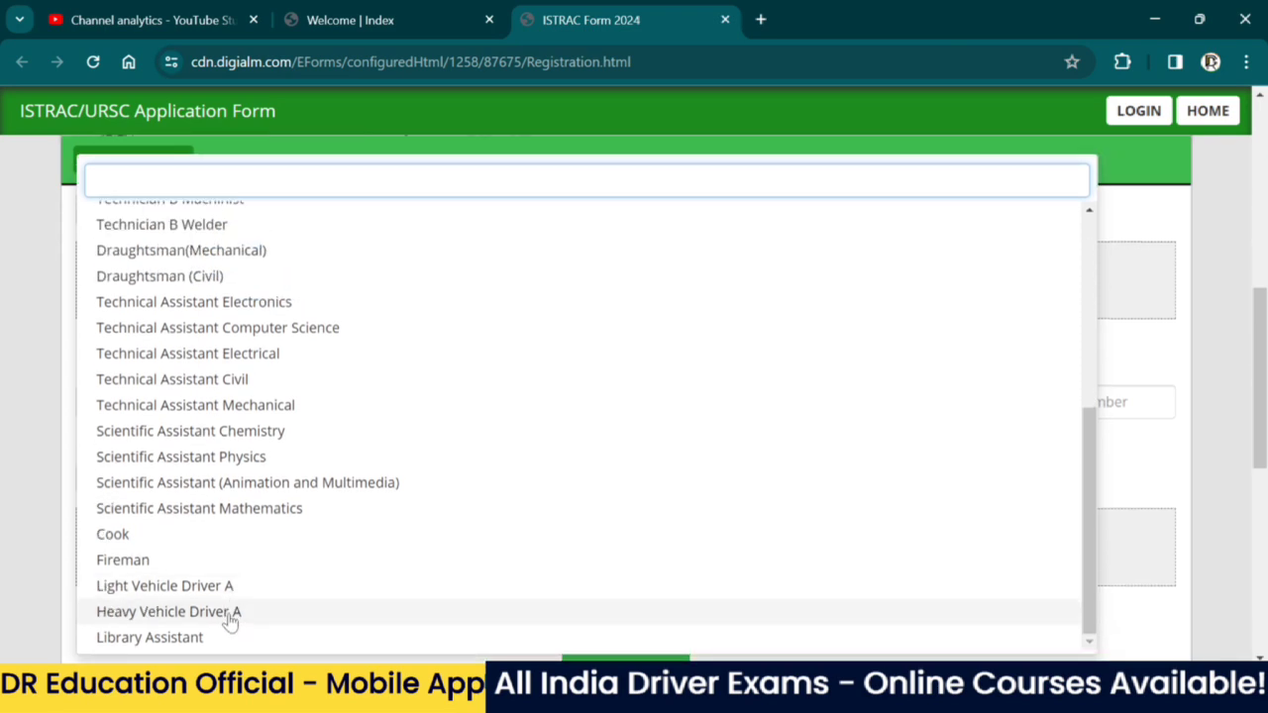
{"action": "left_click", "coordinate": [226, 586]}
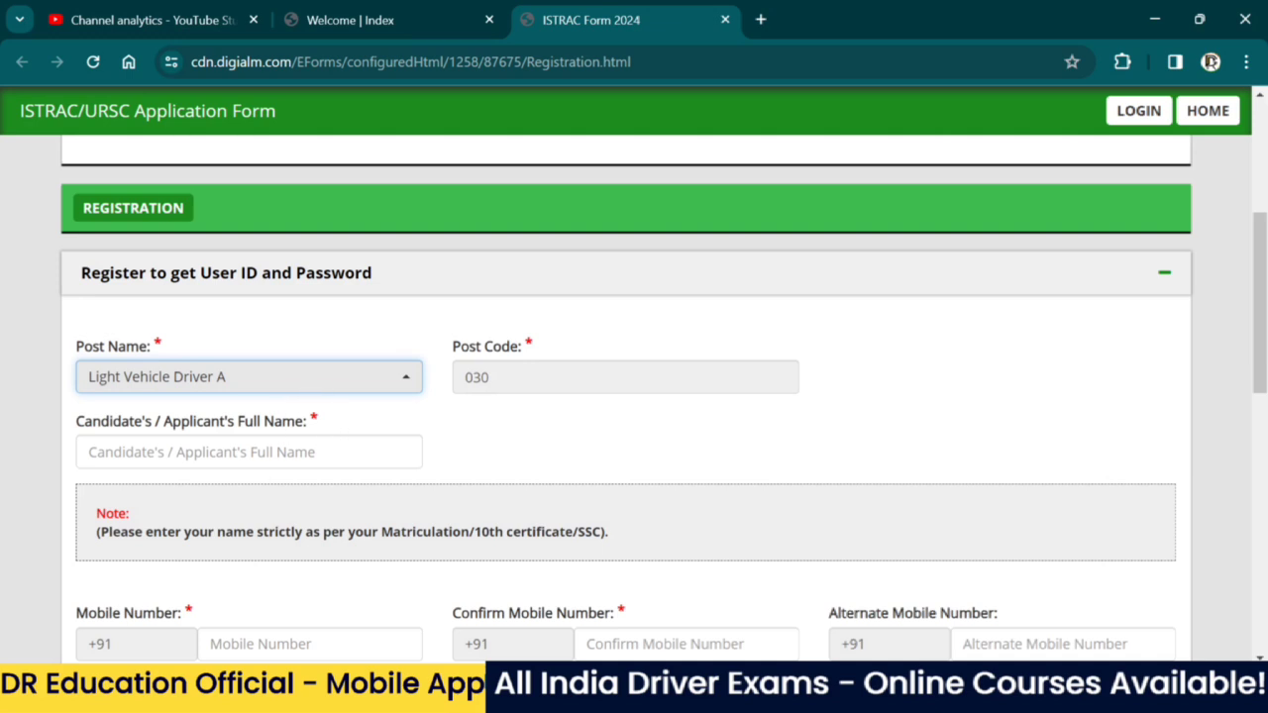
Enter the candidate's full name, then fill in and confirm the mobile number and email address
{"action": "left_click", "coordinate": [249, 453]}
{"action": "key", "text": "Caps_Lock"}
{"action": "type", "text": "DEEPAK"}
{"action": "scroll", "coordinate": [486, 383], "scroll_direction": "down", "scroll_amount": 3}
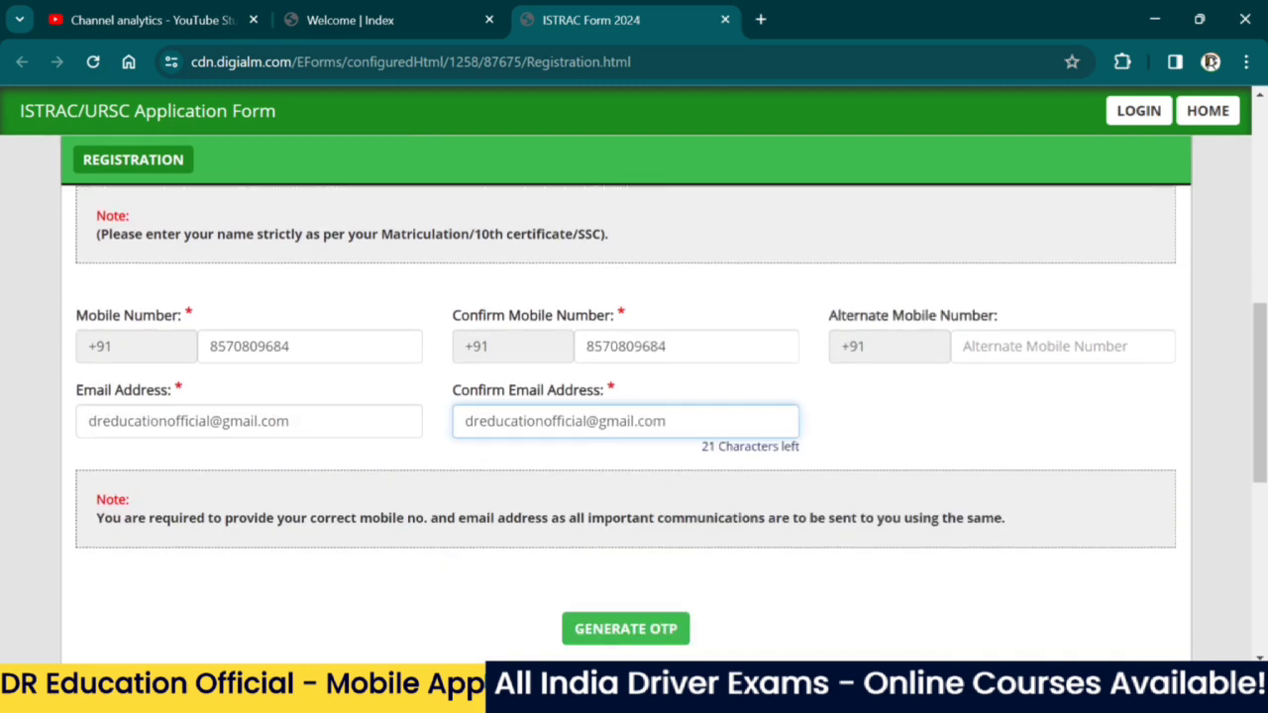
Request the OTP, submit the text shown in the captcha image, and acknowledge the alert
{"action": "scroll", "coordinate": [674, 518], "scroll_direction": "down", "scroll_amount": 2}
{"action": "left_click", "coordinate": [657, 436]}
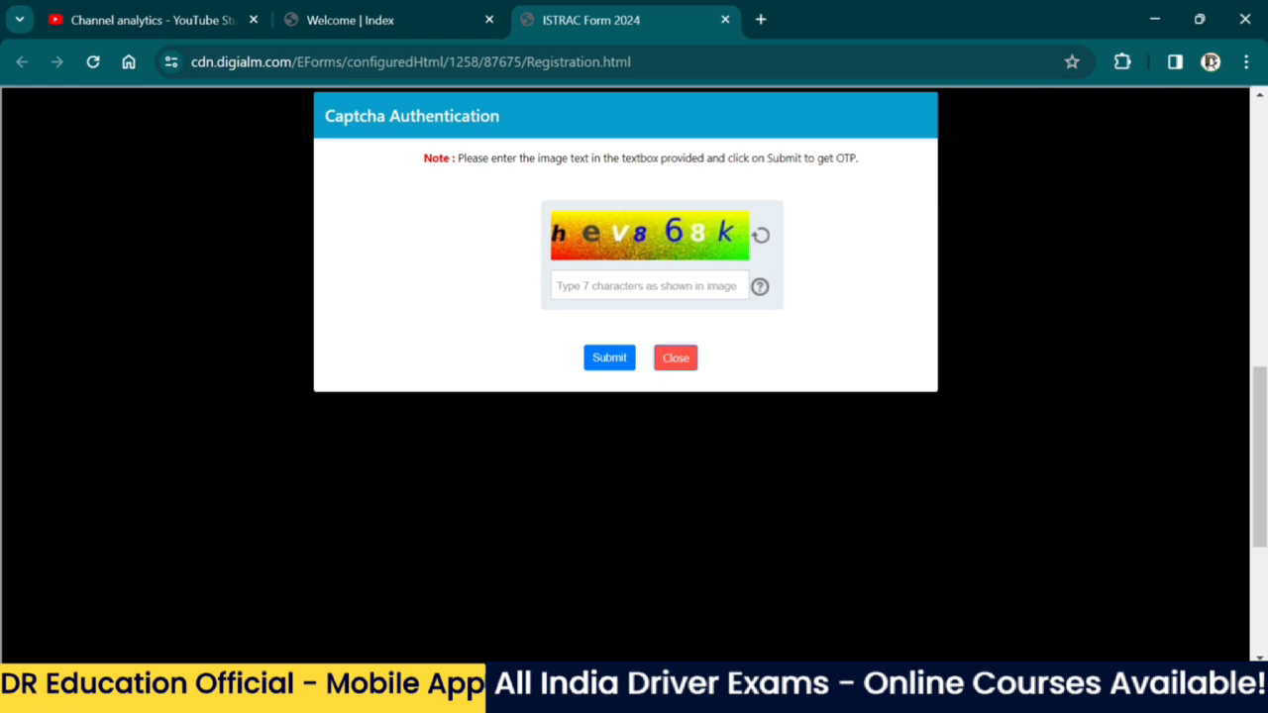
{"action": "type", "text": "hev868"}
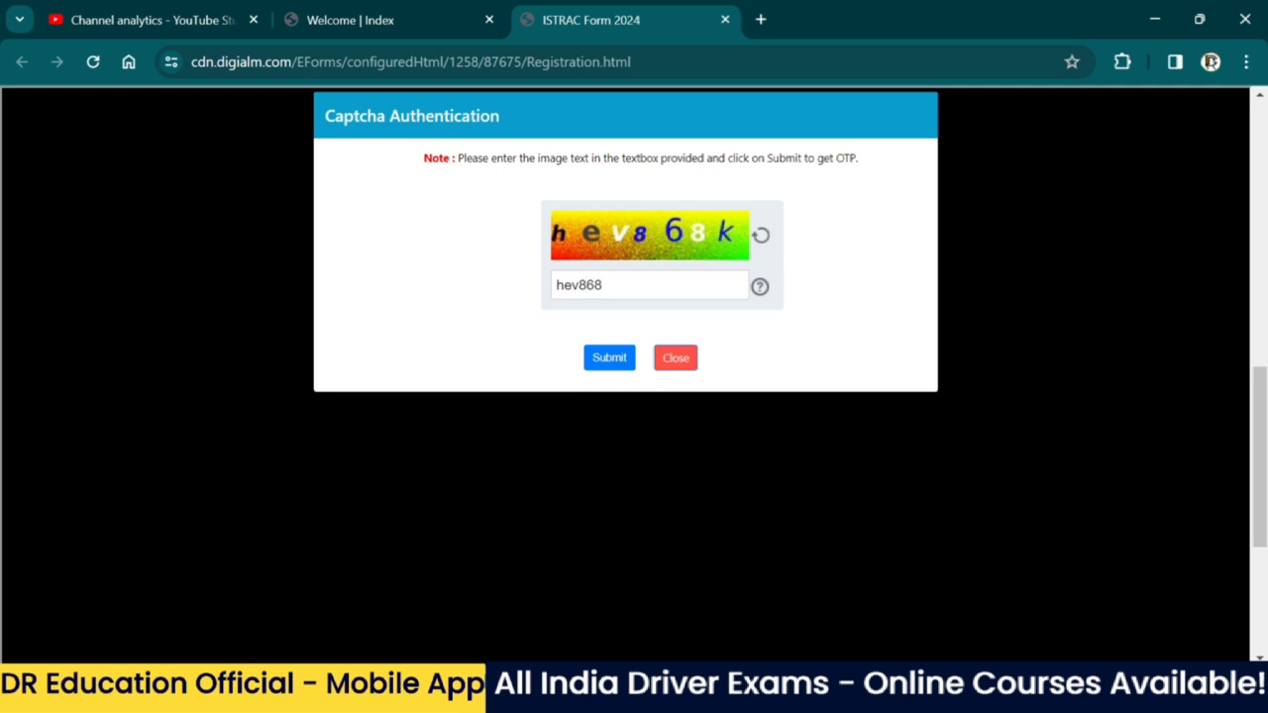
{"action": "left_click", "coordinate": [608, 358]}
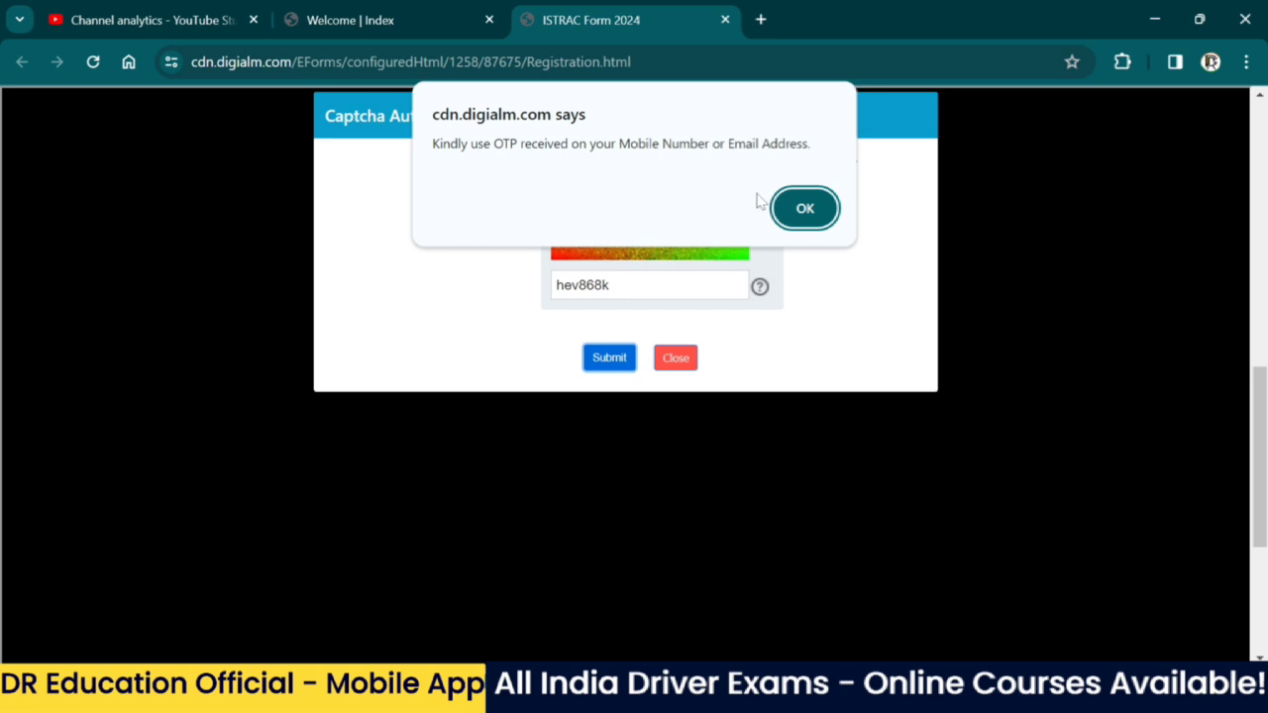
{"action": "left_click", "coordinate": [805, 208]}
Enter the received OTP, validate it and acknowledge the alert
{"action": "scroll", "coordinate": [747, 330], "scroll_direction": "down", "scroll_amount": 1}
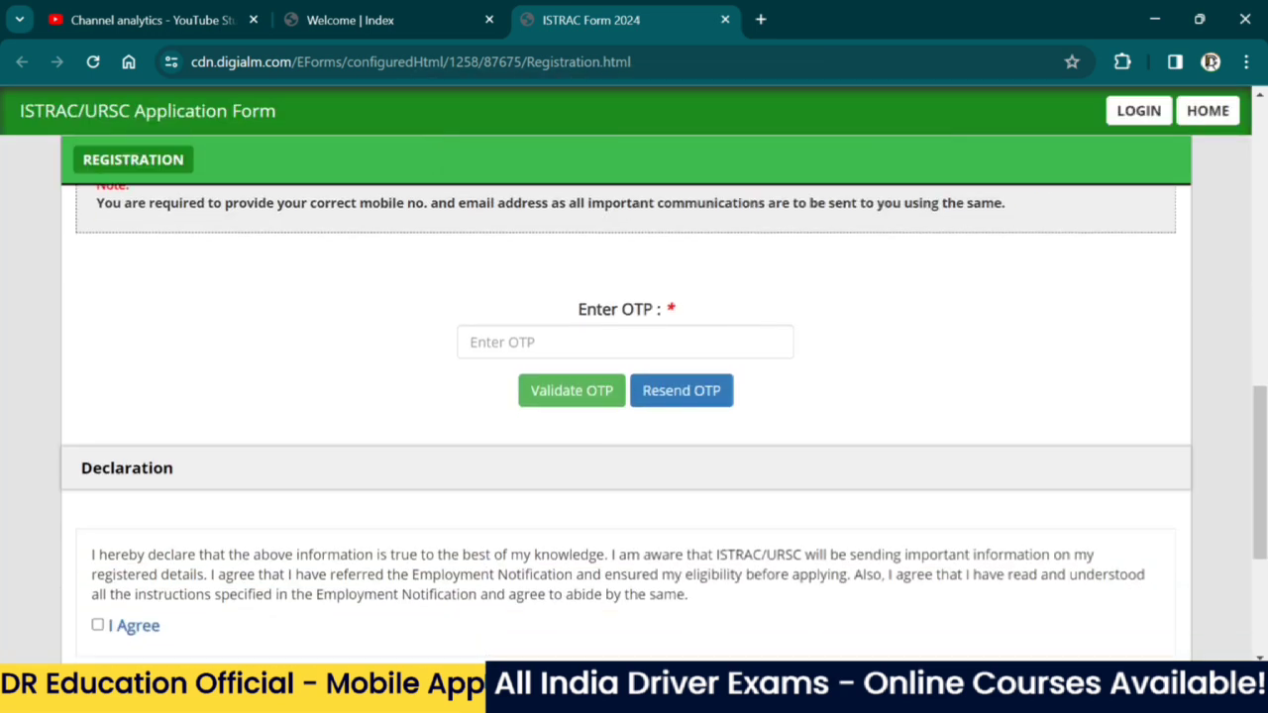
{"action": "key", "text": "ctrl+v"}
{"action": "left_click", "coordinate": [578, 396]}
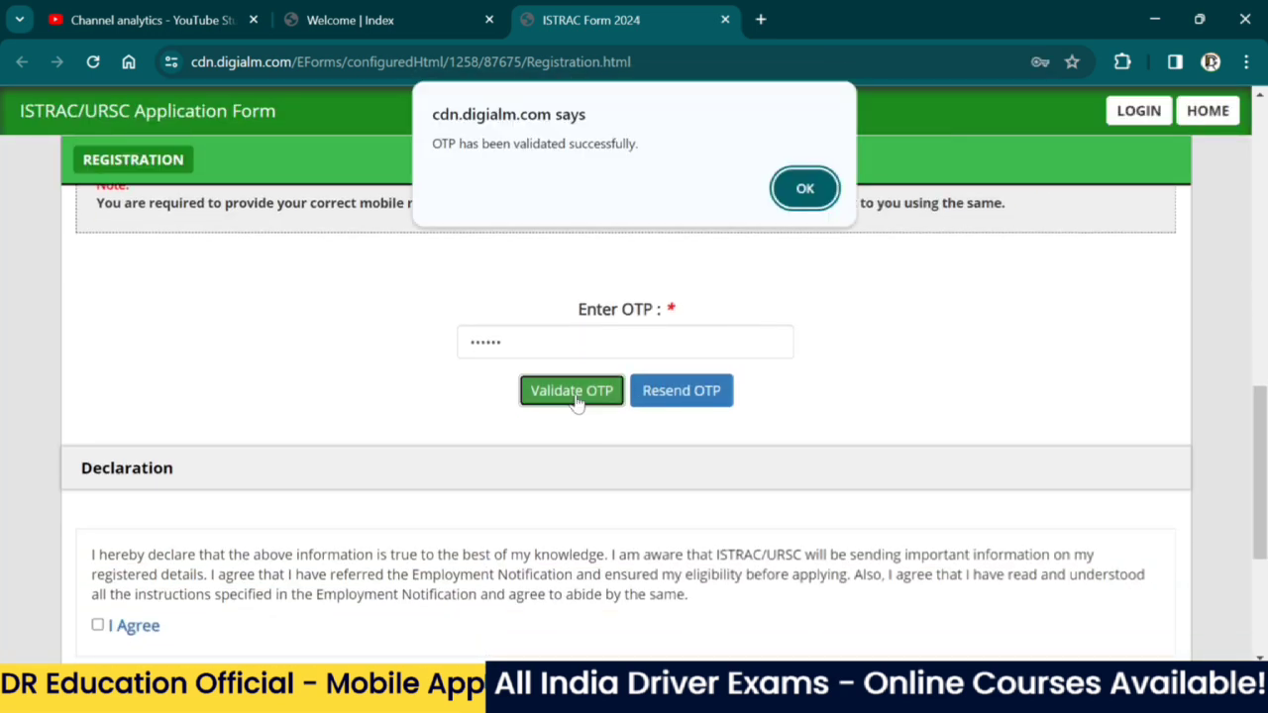
{"action": "left_click", "coordinate": [805, 184]}
Agree to the declaration, fill in the captcha text and send the registration for reverification
{"action": "scroll", "coordinate": [509, 373], "scroll_direction": "down", "scroll_amount": 1}
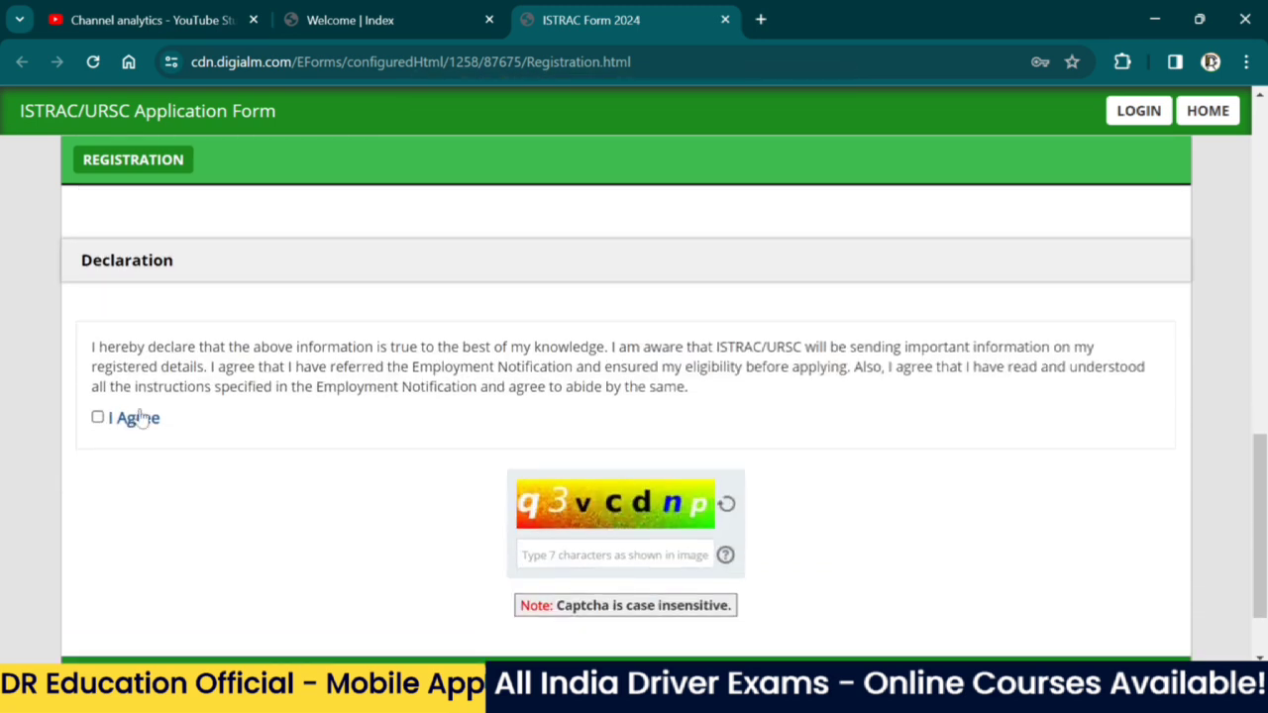
{"action": "left_click", "coordinate": [97, 419]}
{"action": "scroll", "coordinate": [552, 443], "scroll_direction": "down", "scroll_amount": 1}
{"action": "type", "text": "q3vcdnp"}
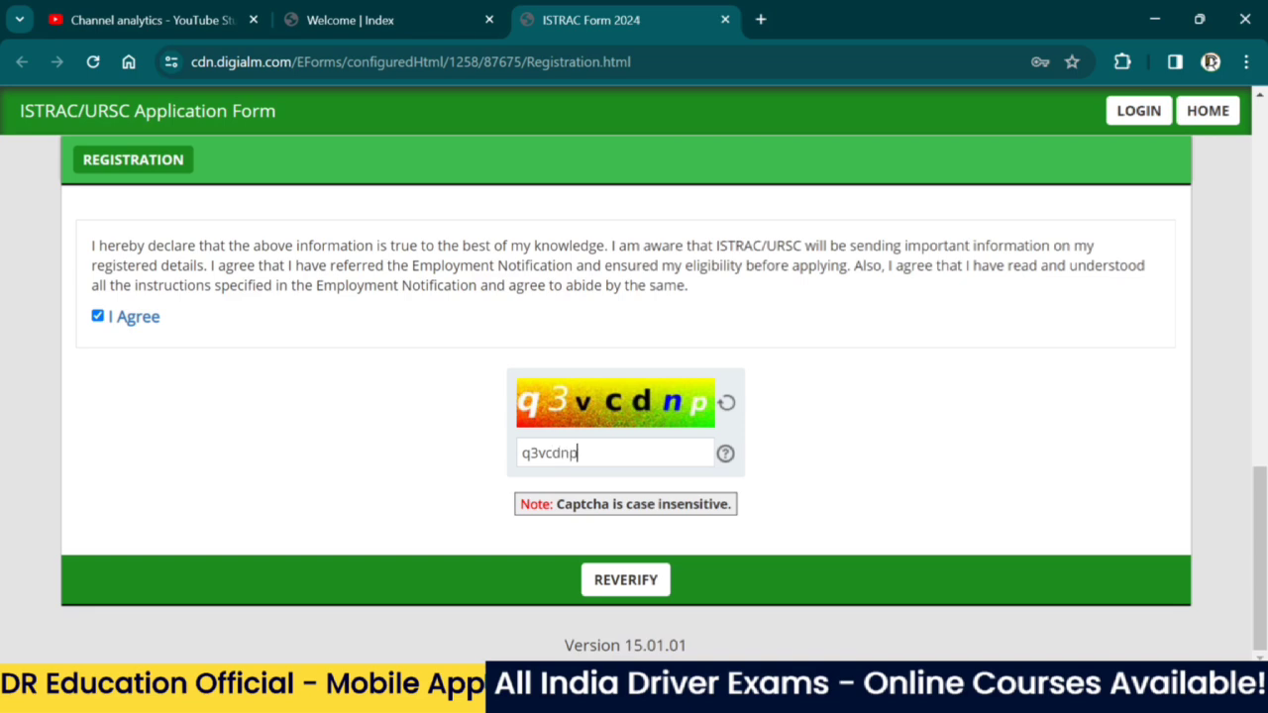
{"action": "left_click", "coordinate": [625, 580]}
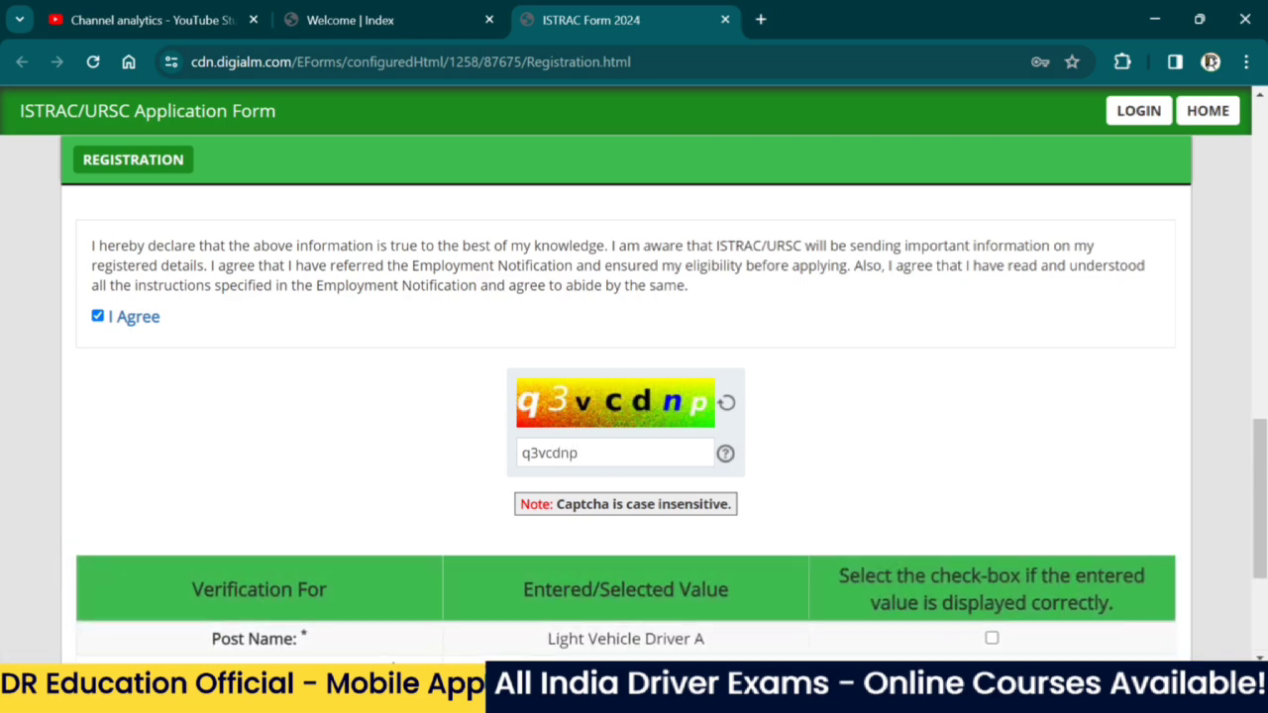
Mark the post name, full name, mobile number and email address as correct in the verification table and reverify
{"action": "scroll", "coordinate": [646, 428], "scroll_direction": "down", "scroll_amount": 3}
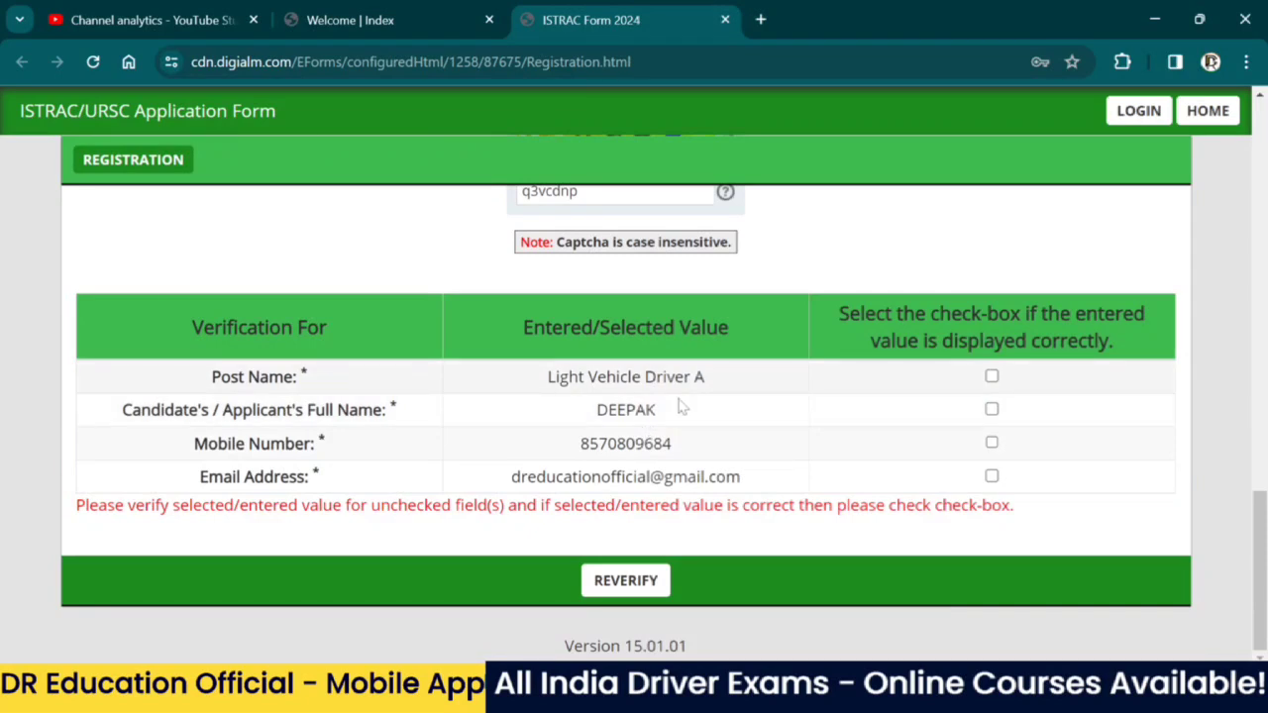
{"action": "left_click", "coordinate": [992, 410]}
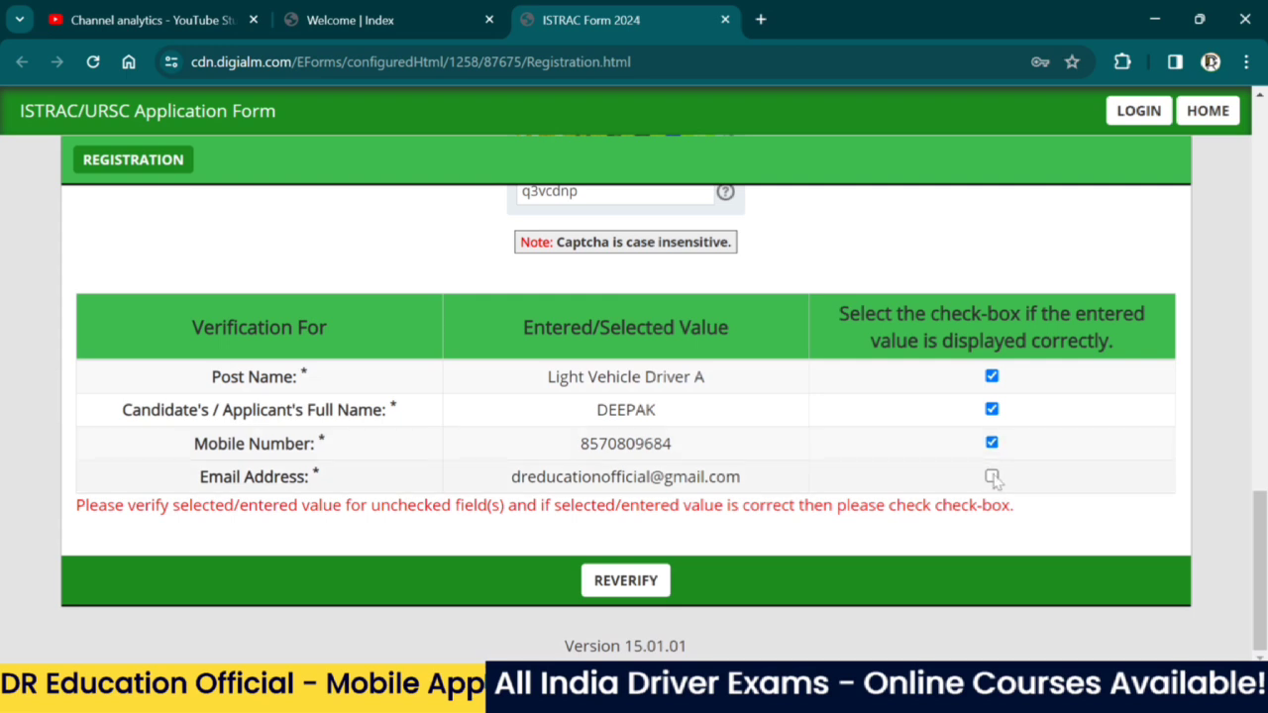
{"action": "left_click", "coordinate": [992, 477]}
{"action": "left_click", "coordinate": [628, 581]}
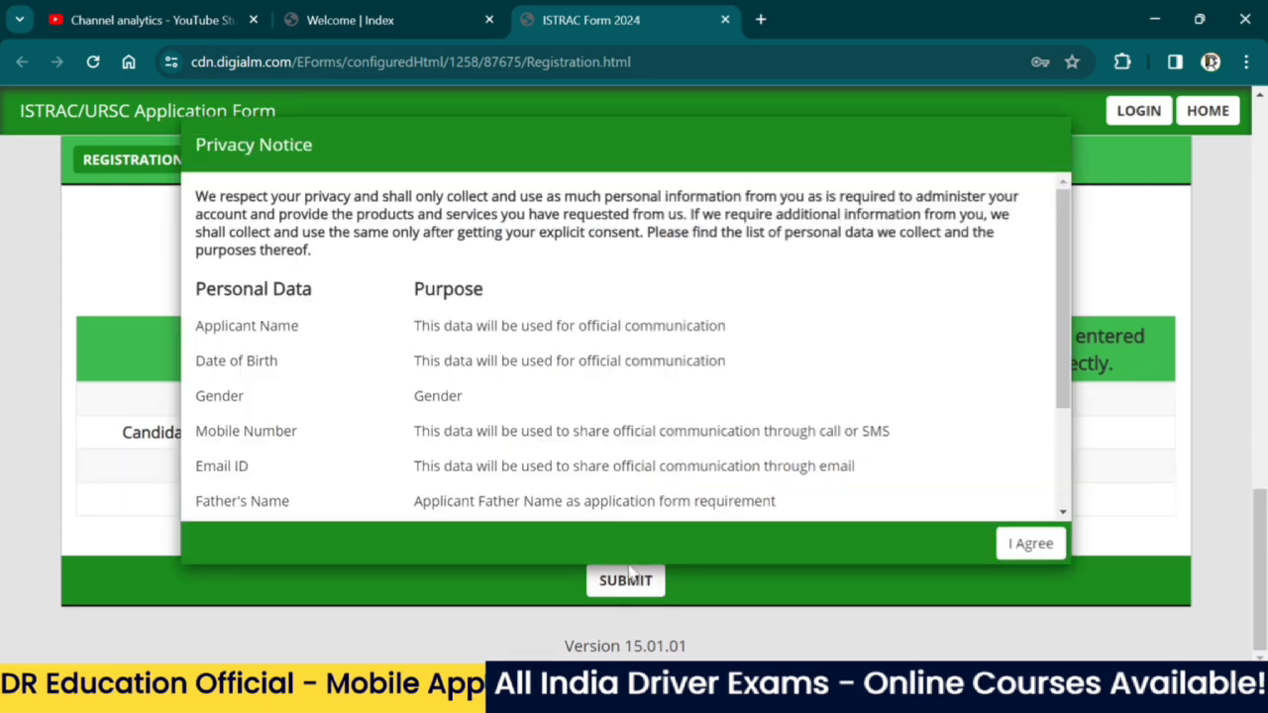
Review and agree to the privacy notice, confirm the registration submission and dismiss the resulting note
{"action": "scroll", "coordinate": [585, 395], "scroll_direction": "down", "scroll_amount": 3}
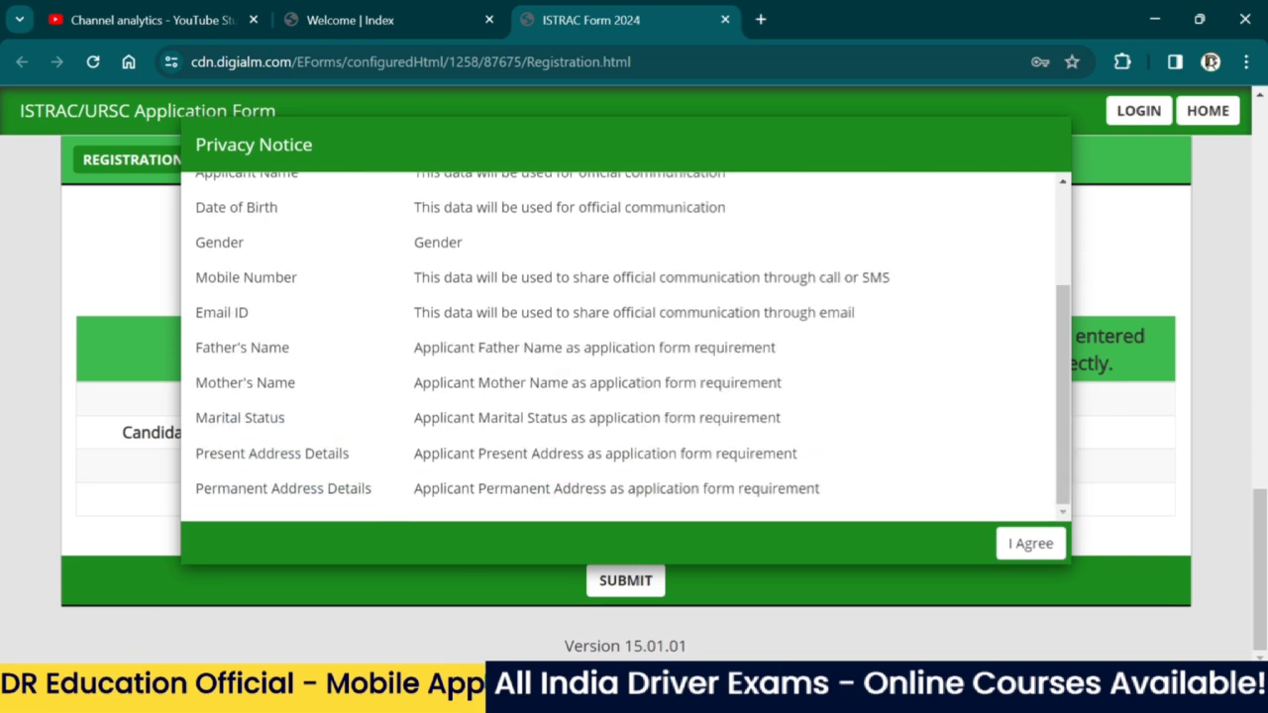
{"action": "scroll", "coordinate": [352, 255], "scroll_direction": "up", "scroll_amount": 3}
{"action": "scroll", "coordinate": [750, 264], "scroll_direction": "down", "scroll_amount": 3}
{"action": "left_click", "coordinate": [1030, 543]}
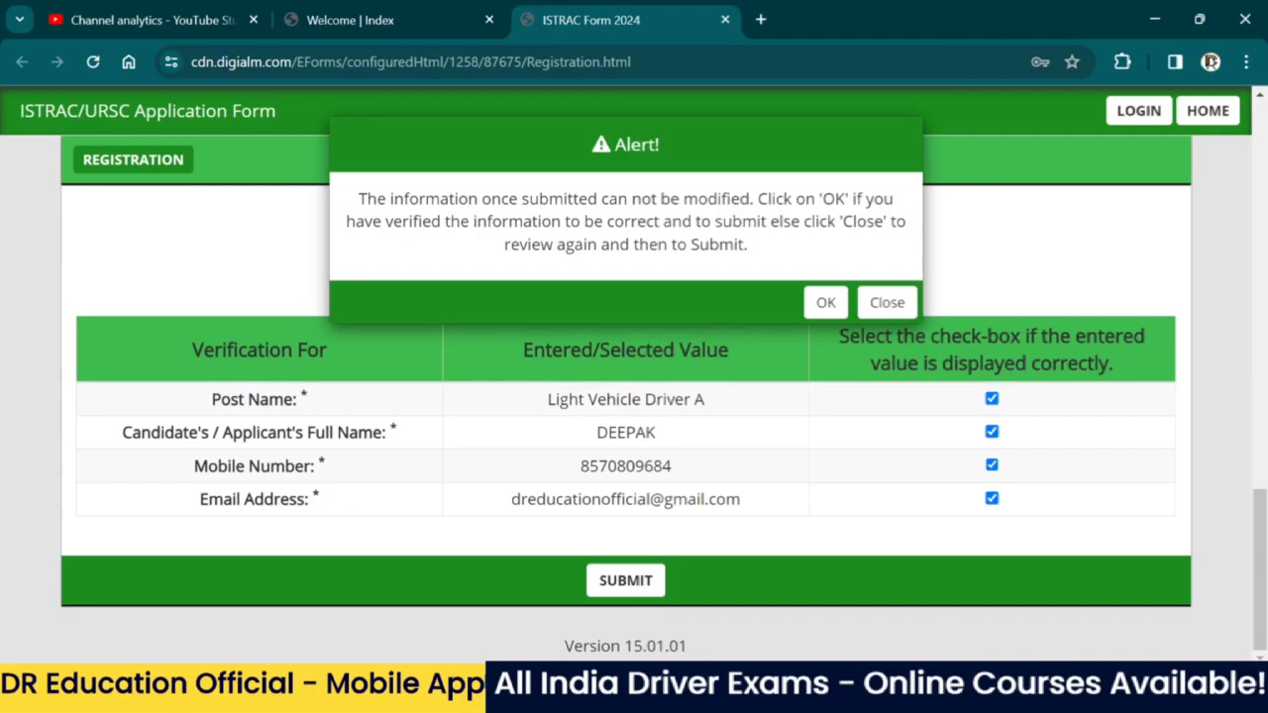
{"action": "left_click_drag", "start_coordinate": [357, 199], "coordinate": [753, 248]}
{"action": "left_click", "coordinate": [828, 304]}
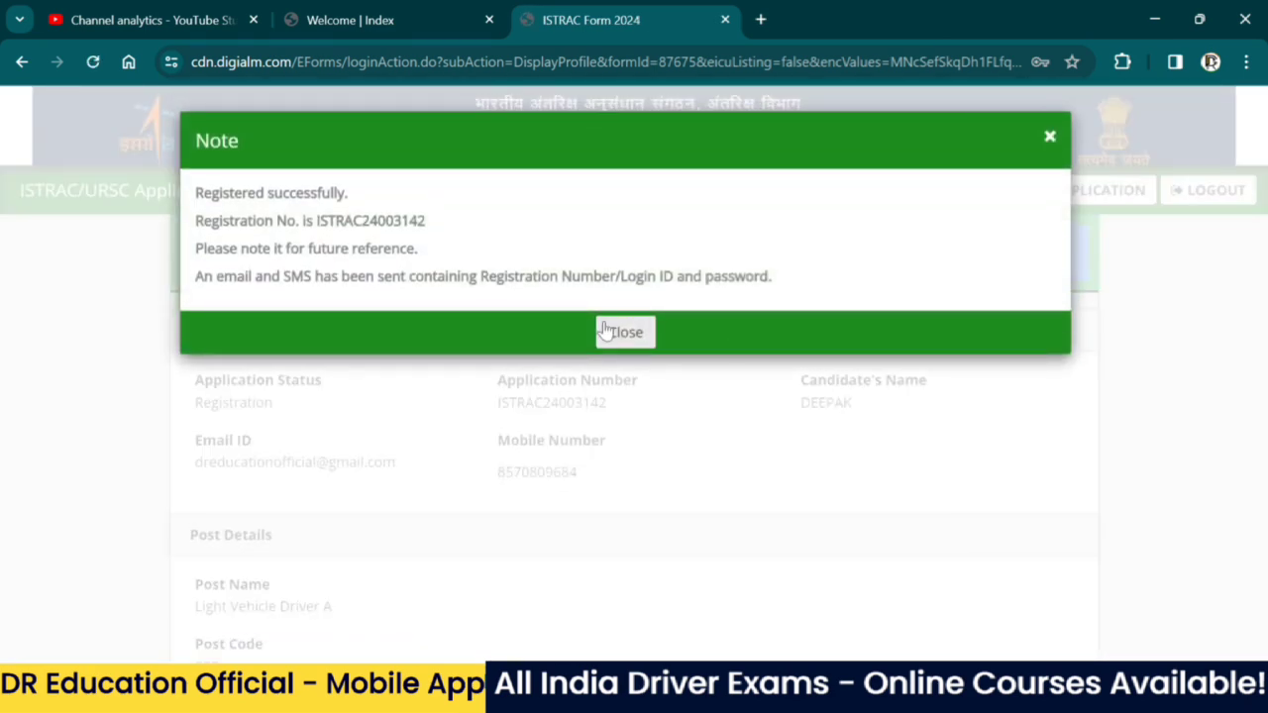
{"action": "left_click", "coordinate": [615, 333]}
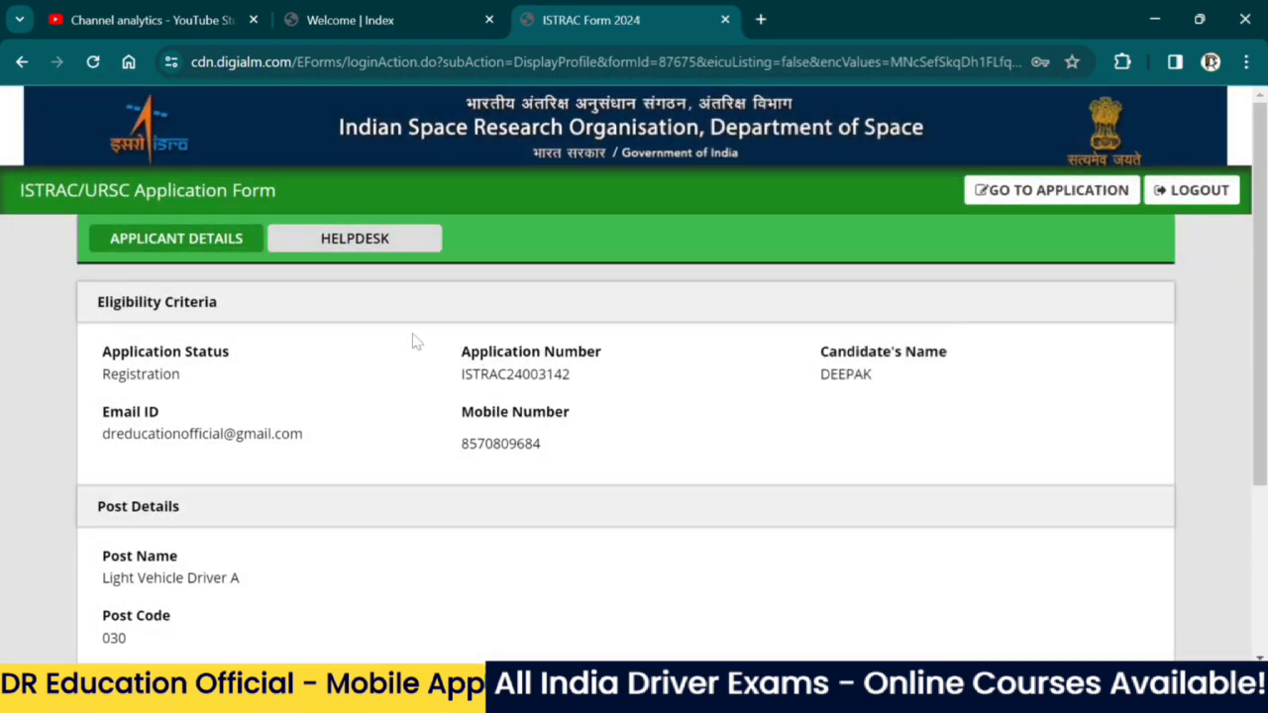
Look over the applicant and post details and go to the application form
{"action": "scroll", "coordinate": [516, 342], "scroll_direction": "down", "scroll_amount": 3}
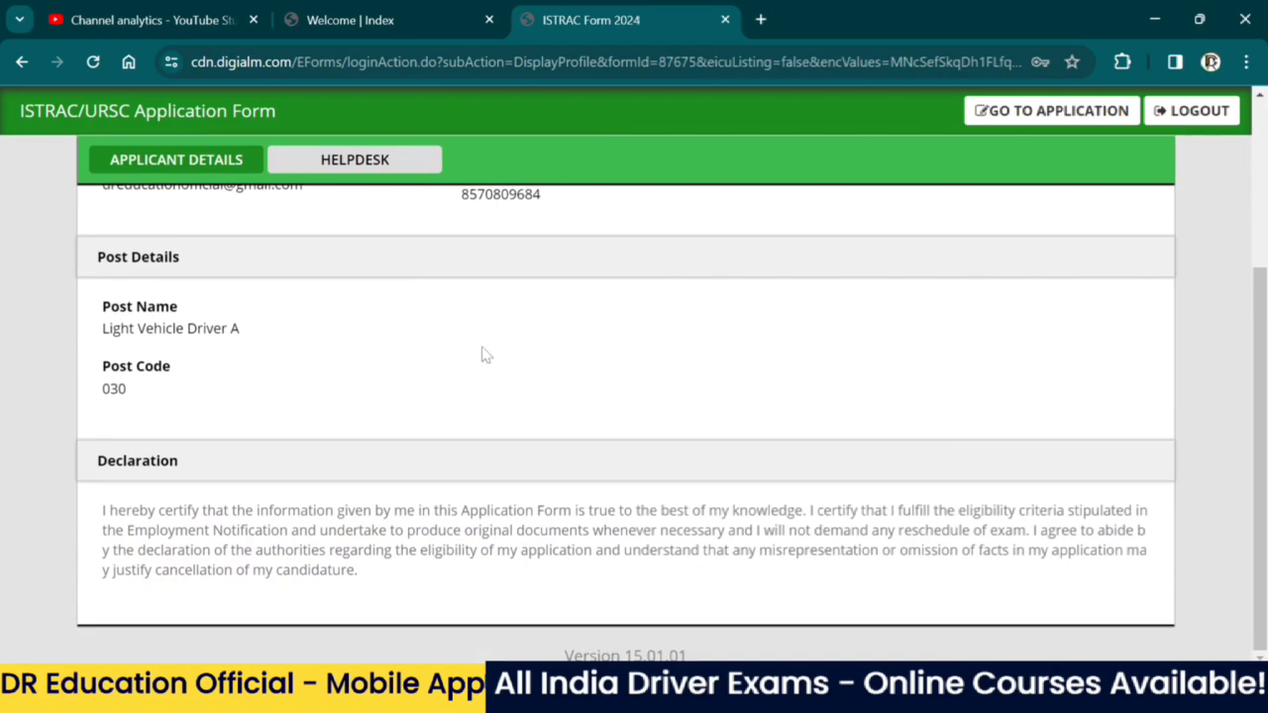
{"action": "scroll", "coordinate": [674, 367], "scroll_direction": "up", "scroll_amount": 3}
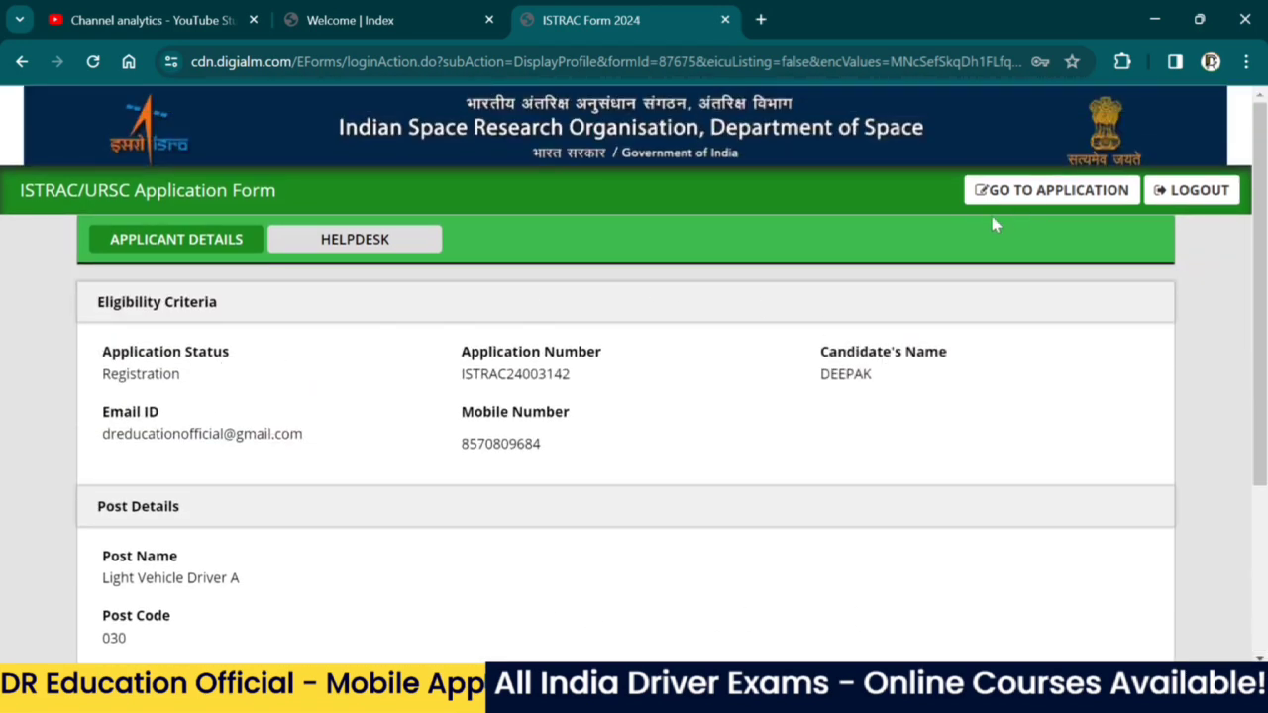
{"action": "left_click", "coordinate": [1060, 198]}
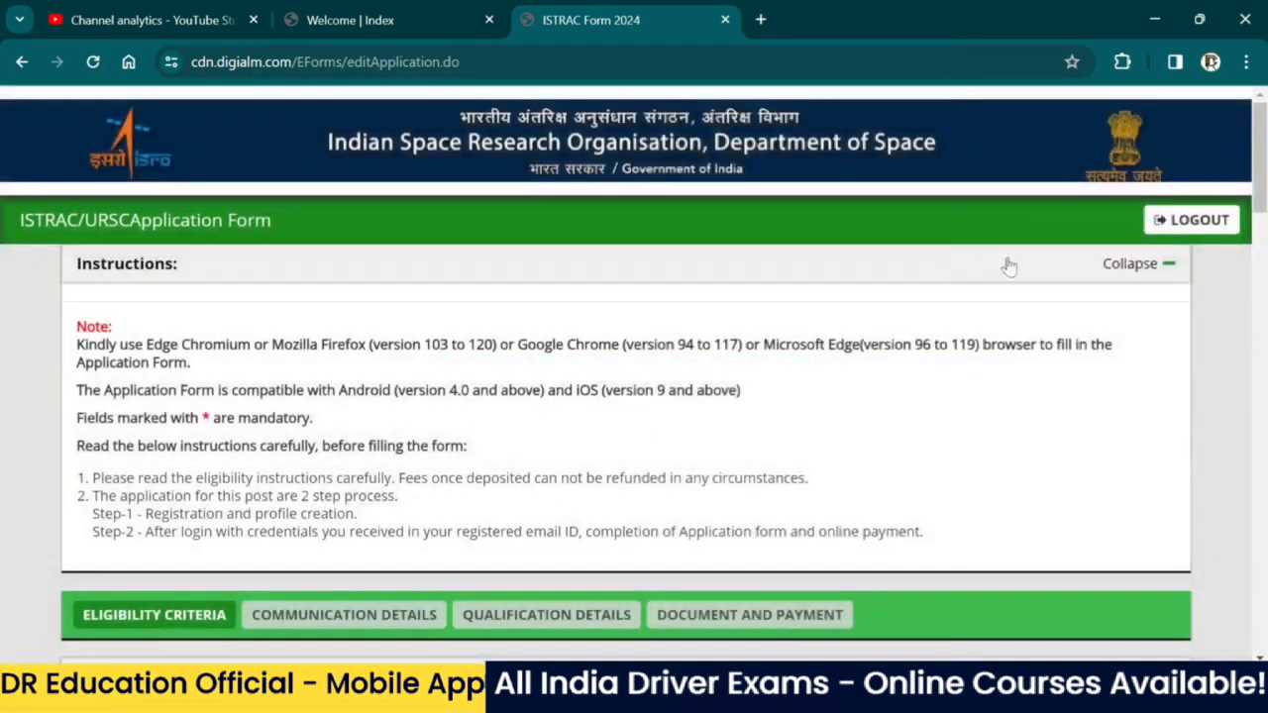
Set the gender to Male and enter the date of birth in the eligibility details
{"action": "scroll", "coordinate": [584, 377], "scroll_direction": "down", "scroll_amount": 5}
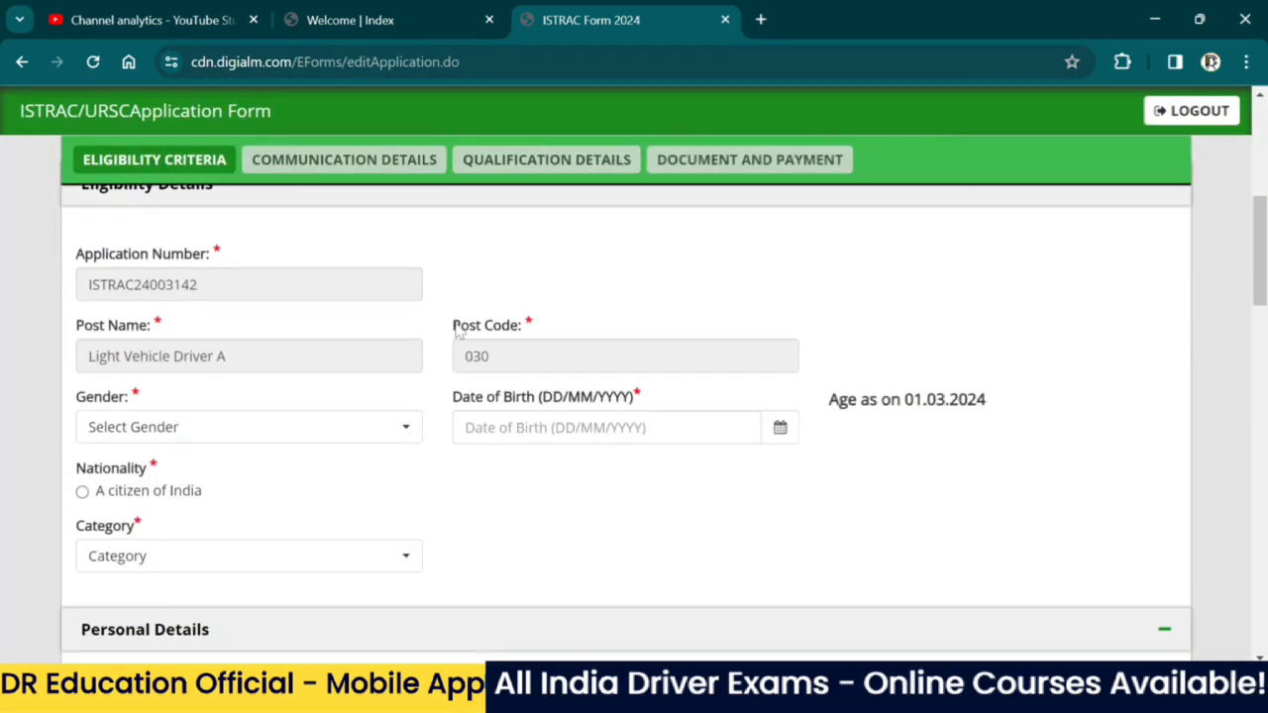
{"action": "left_click", "coordinate": [209, 426]}
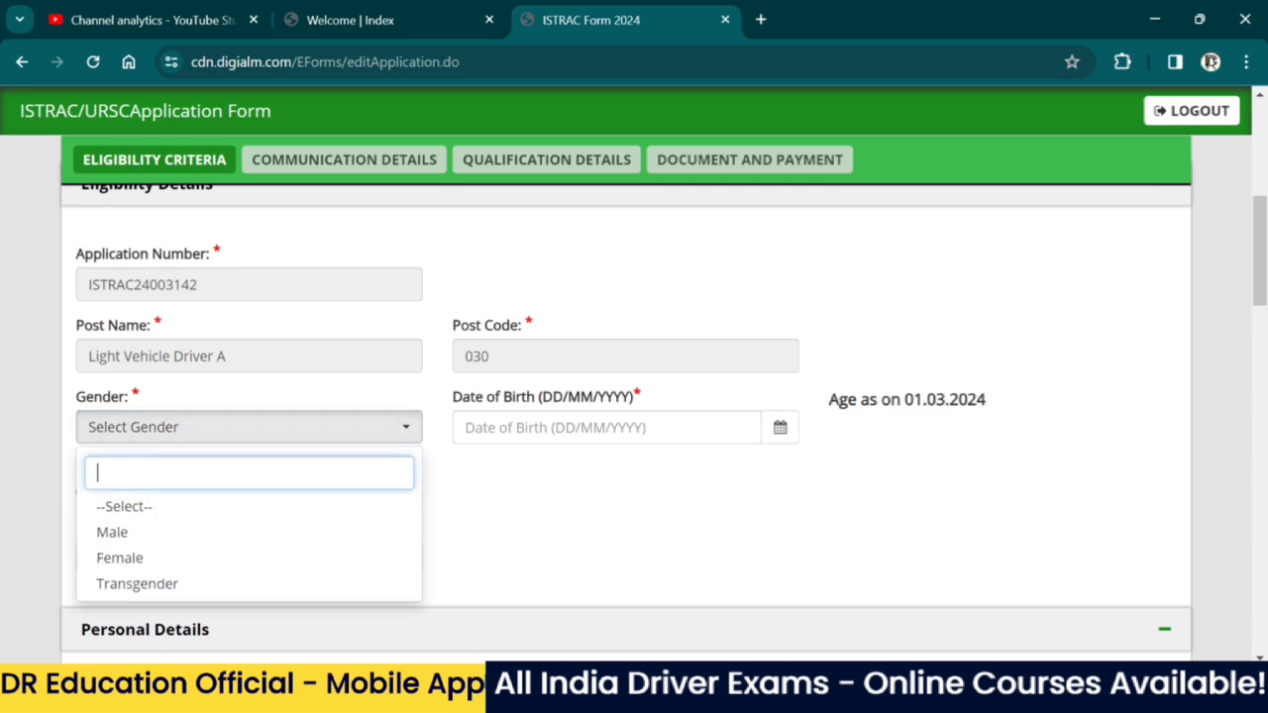
{"action": "left_click", "coordinate": [216, 529]}
{"action": "left_click", "coordinate": [607, 428]}
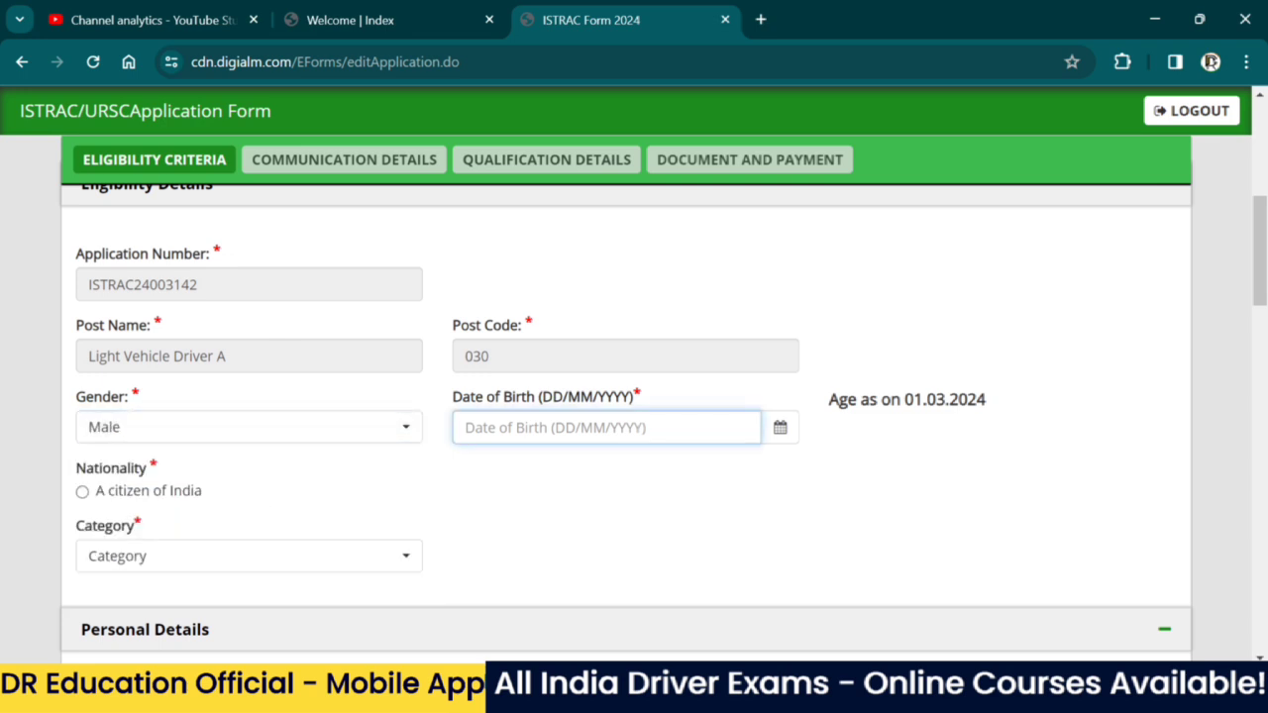
{"action": "left_click", "coordinate": [781, 430]}
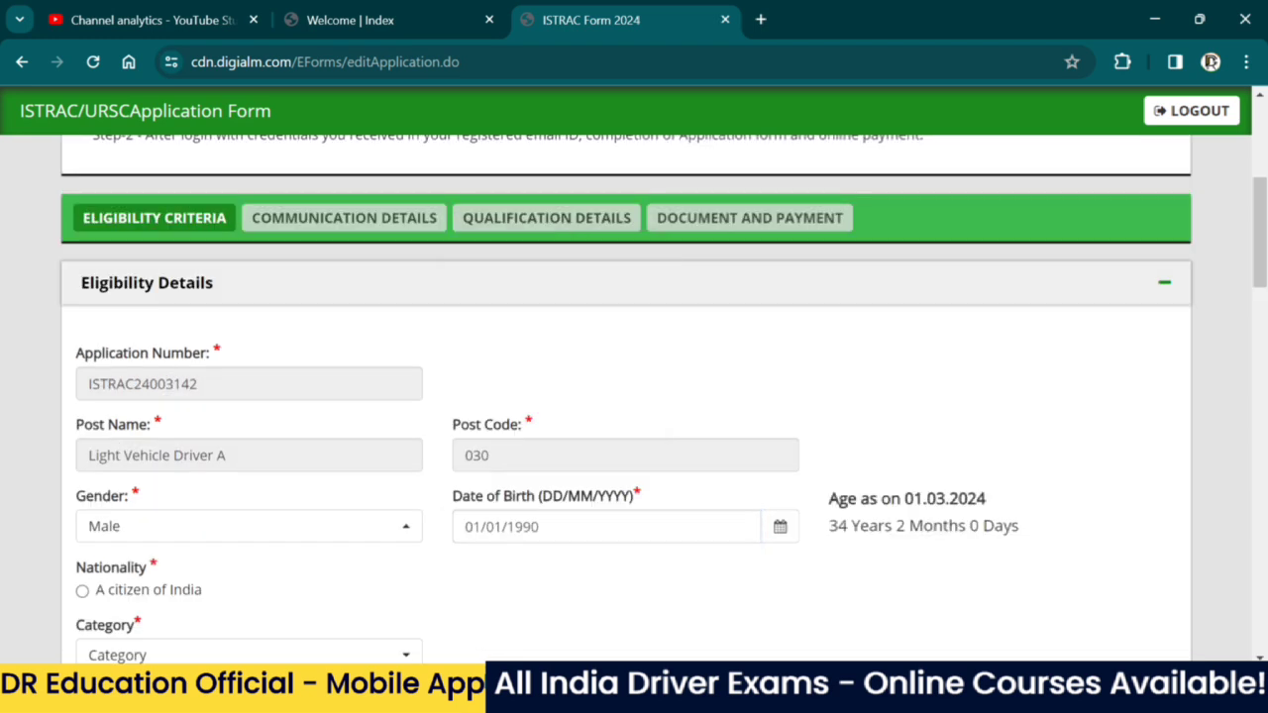
{"action": "scroll", "coordinate": [896, 496], "scroll_direction": "down", "scroll_amount": 1}
{"action": "left_click_drag", "start_coordinate": [826, 432], "coordinate": [1024, 438]}
{"action": "scroll", "coordinate": [149, 426], "scroll_direction": "down", "scroll_amount": 1}
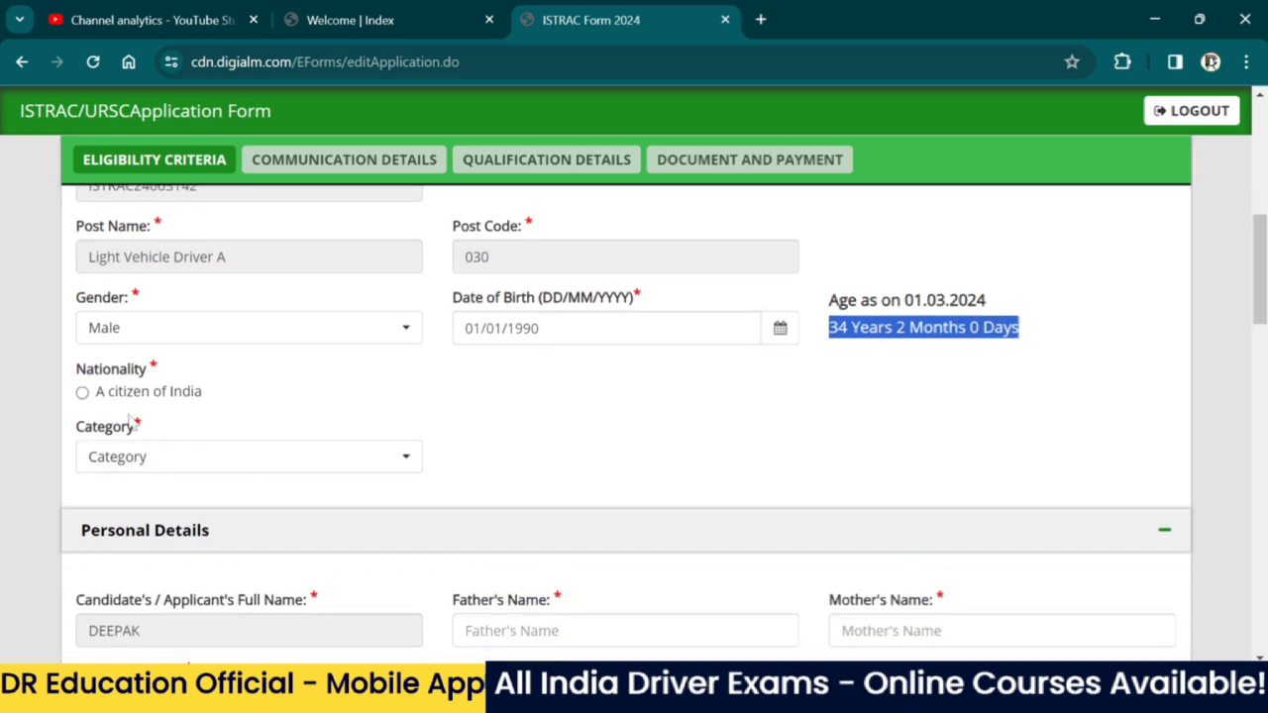
Set the nationality to a citizen of India and the category to UR
{"action": "left_click", "coordinate": [84, 393]}
{"action": "left_click", "coordinate": [135, 457]}
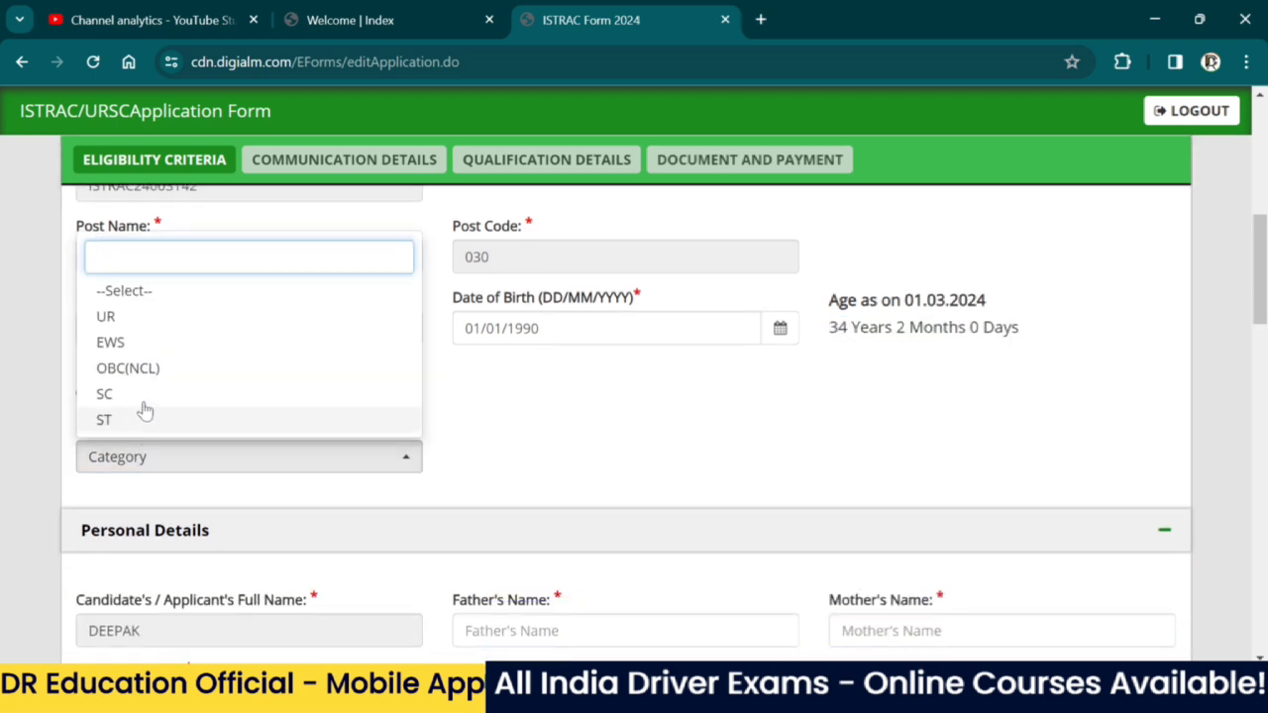
{"action": "left_click", "coordinate": [149, 319]}
Fill in the father's and mother's names and set the first preferred test city to Delhi NCR
{"action": "scroll", "coordinate": [220, 413], "scroll_direction": "down", "scroll_amount": 3}
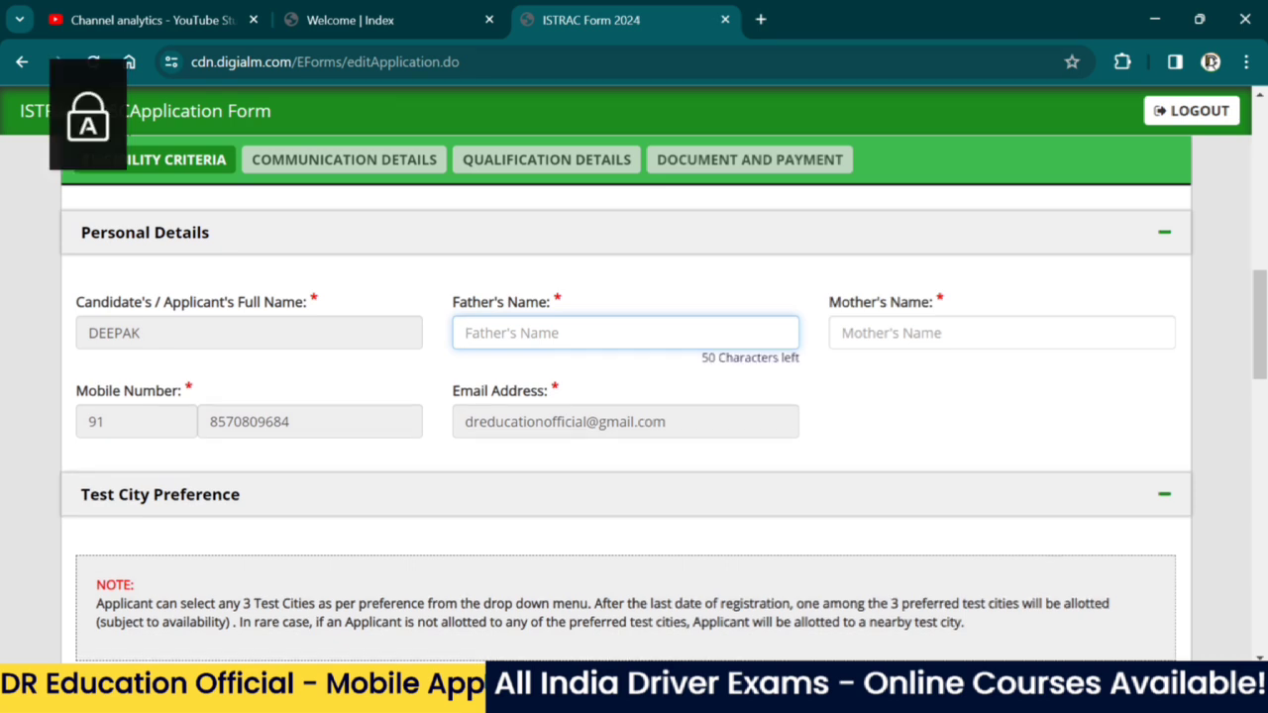
{"action": "scroll", "coordinate": [357, 453], "scroll_direction": "down", "scroll_amount": 4}
{"action": "left_click", "coordinate": [201, 347]}
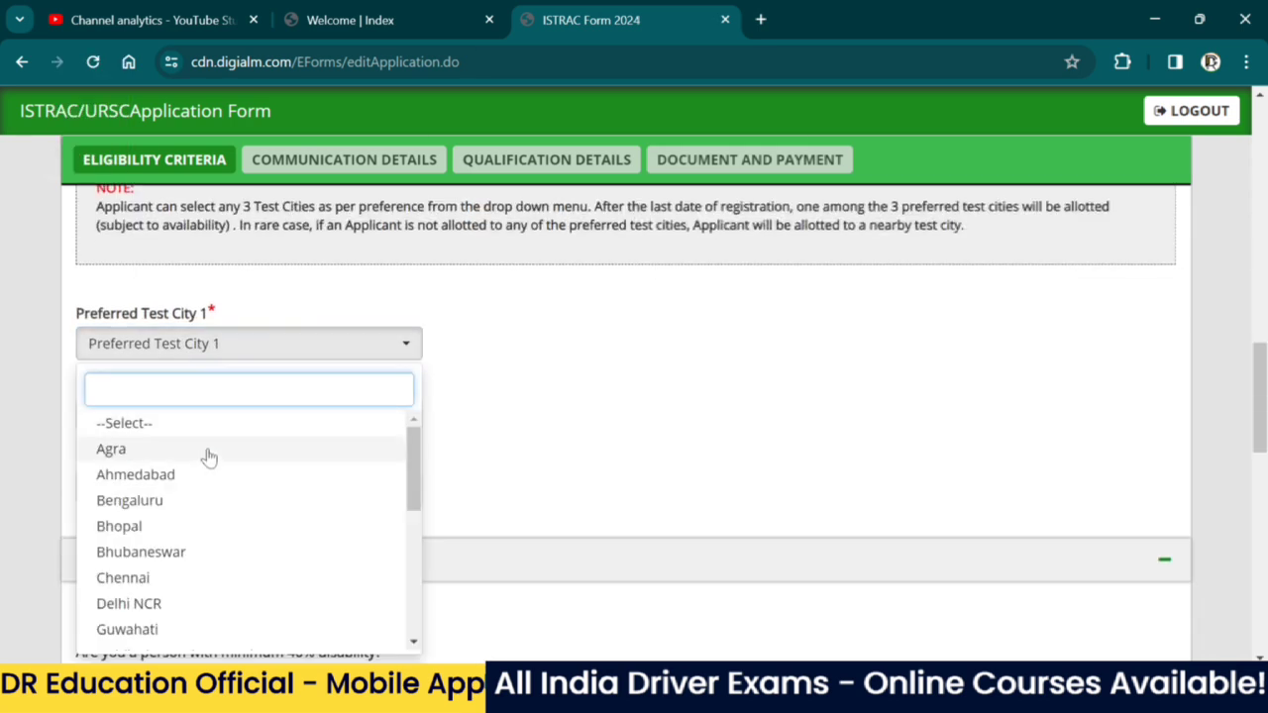
{"action": "scroll", "coordinate": [212, 482], "scroll_direction": "down", "scroll_amount": 4}
{"action": "scroll", "coordinate": [217, 490], "scroll_direction": "up", "scroll_amount": 5}
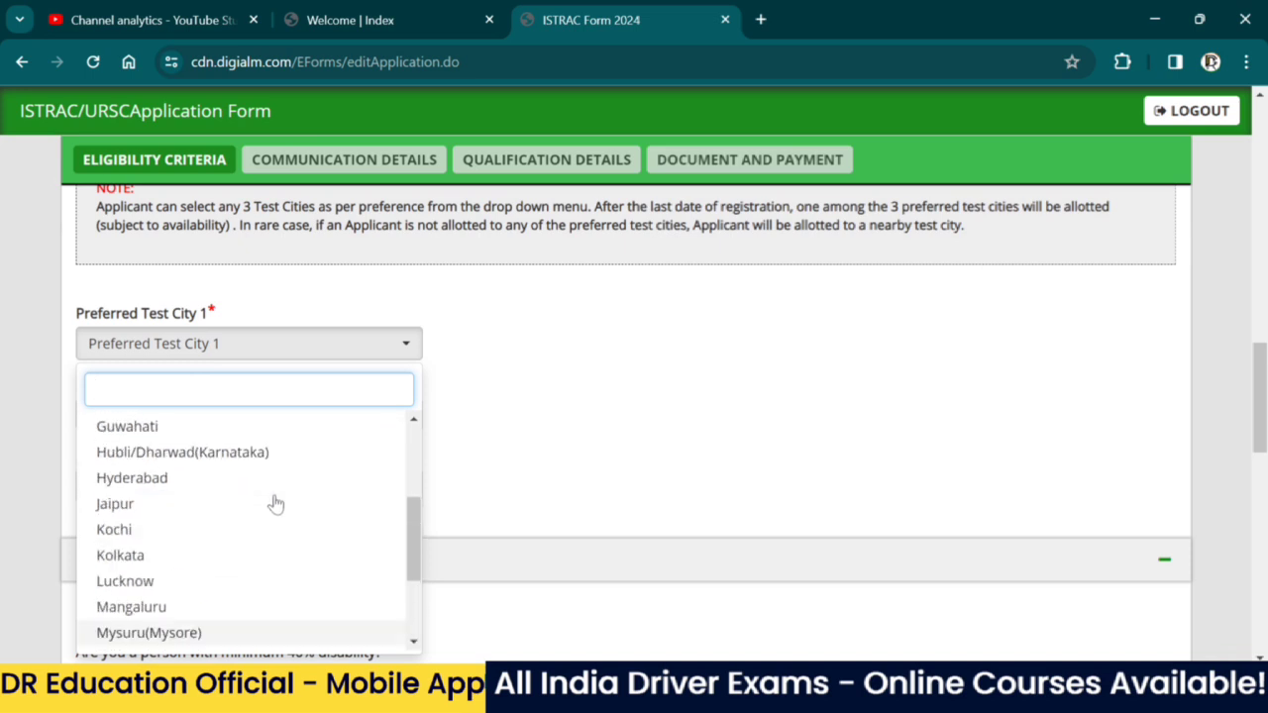
{"action": "scroll", "coordinate": [229, 520], "scroll_direction": "down", "scroll_amount": 2}
{"action": "scroll", "coordinate": [226, 525], "scroll_direction": "up", "scroll_amount": 3}
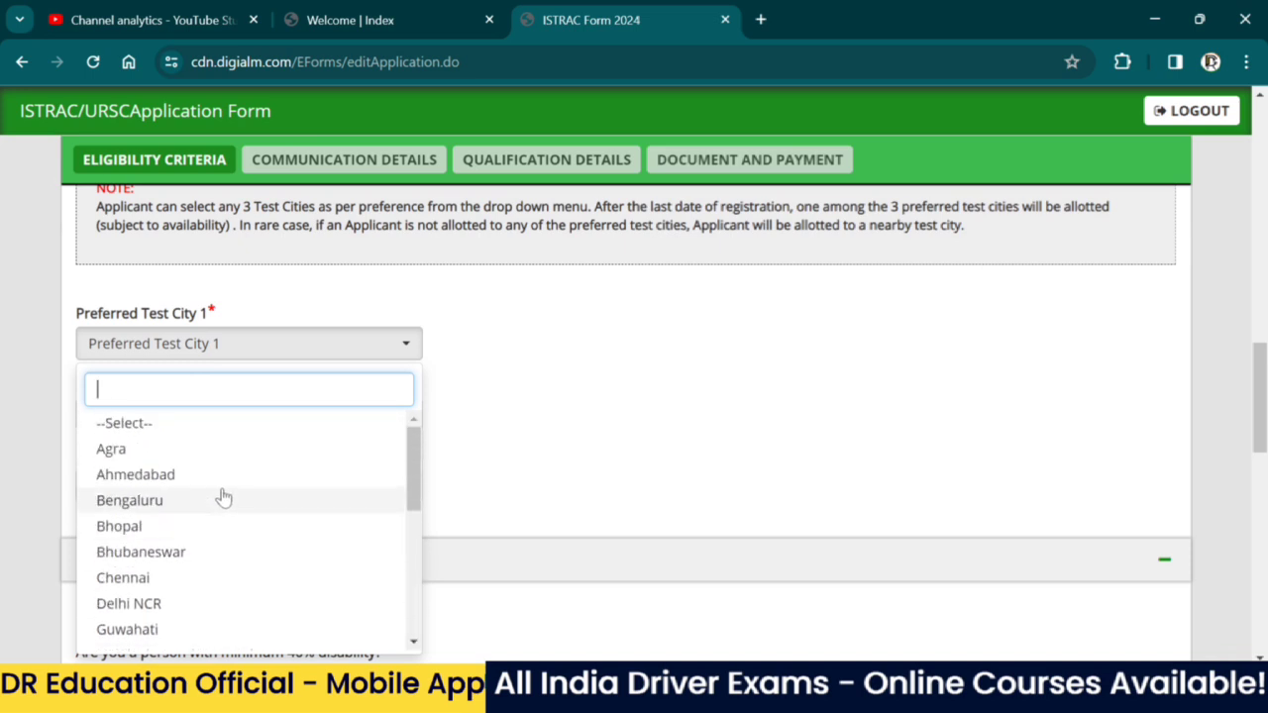
{"action": "scroll", "coordinate": [1260, 371], "scroll_direction": "down", "scroll_amount": 2}
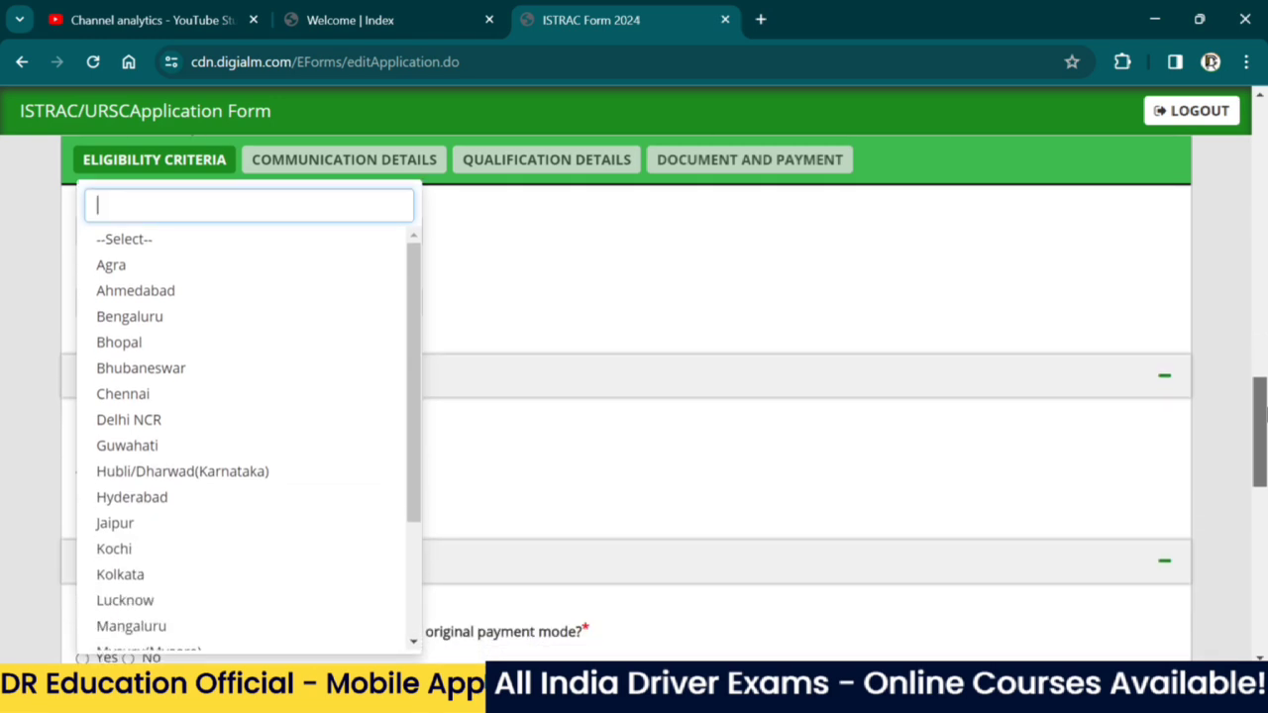
{"action": "scroll", "coordinate": [306, 359], "scroll_direction": "down", "scroll_amount": 3}
{"action": "scroll", "coordinate": [306, 391], "scroll_direction": "down", "scroll_amount": 4}
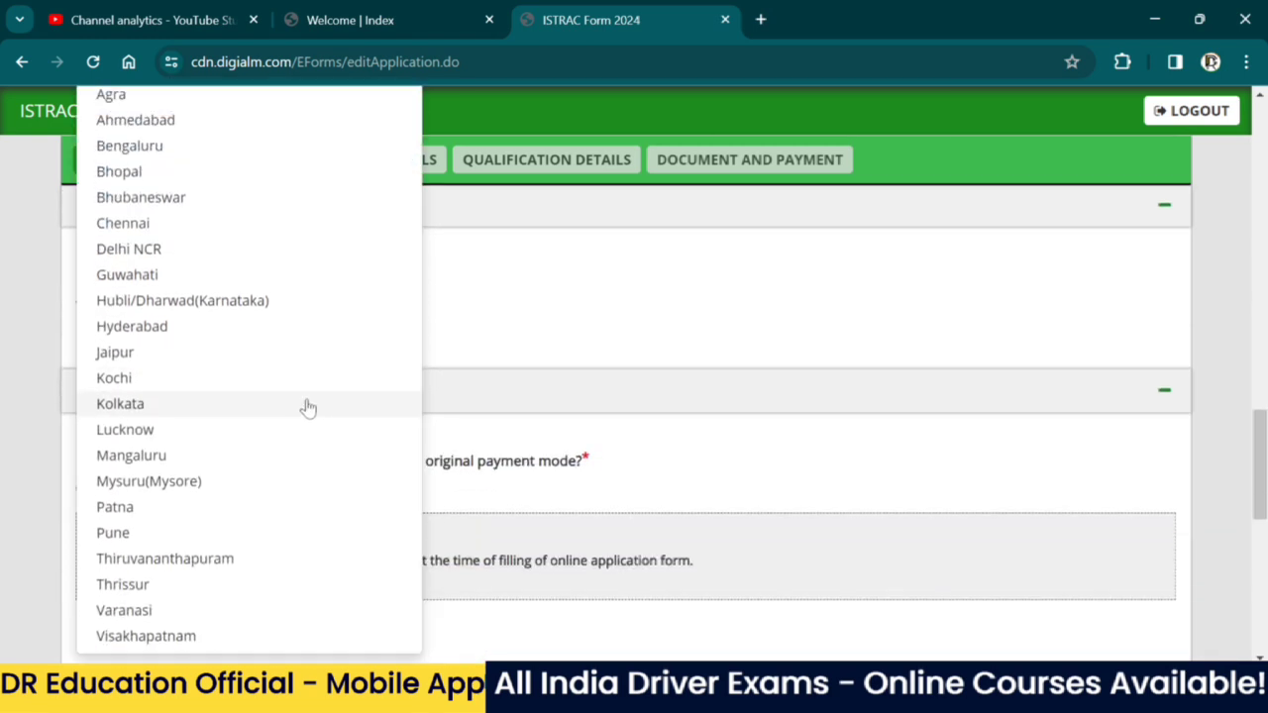
{"action": "scroll", "coordinate": [297, 199], "scroll_direction": "up", "scroll_amount": 4}
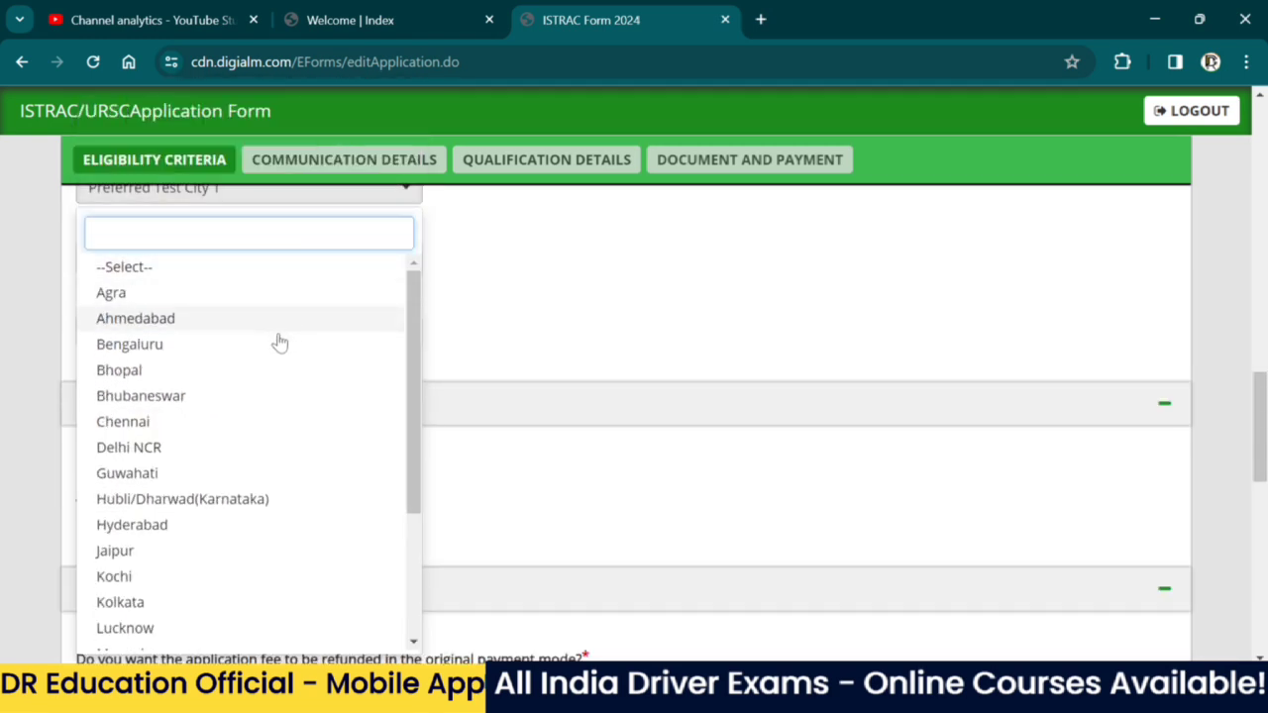
{"action": "left_click", "coordinate": [287, 449]}
Set the second preferred test city to Jaipur and the third to Agra
{"action": "left_click", "coordinate": [234, 259]}
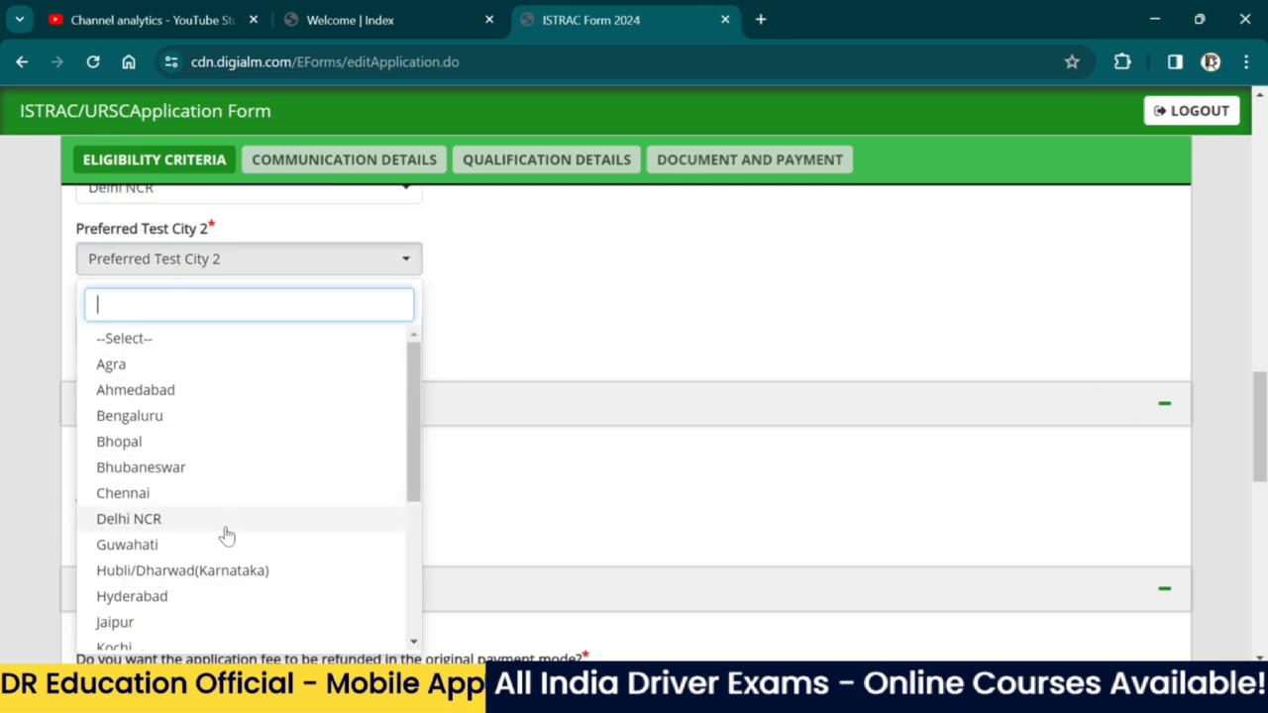
{"action": "left_click", "coordinate": [208, 622]}
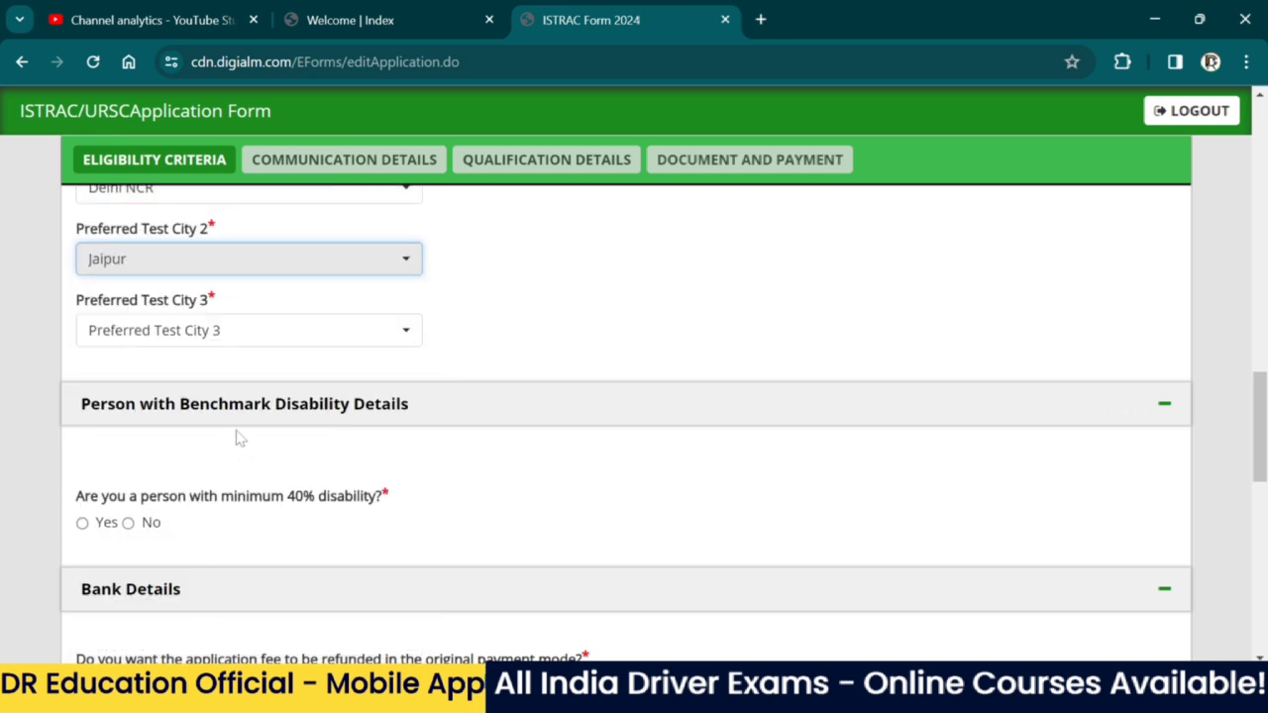
{"action": "left_click", "coordinate": [259, 333]}
{"action": "scroll", "coordinate": [238, 523], "scroll_direction": "down", "scroll_amount": 1}
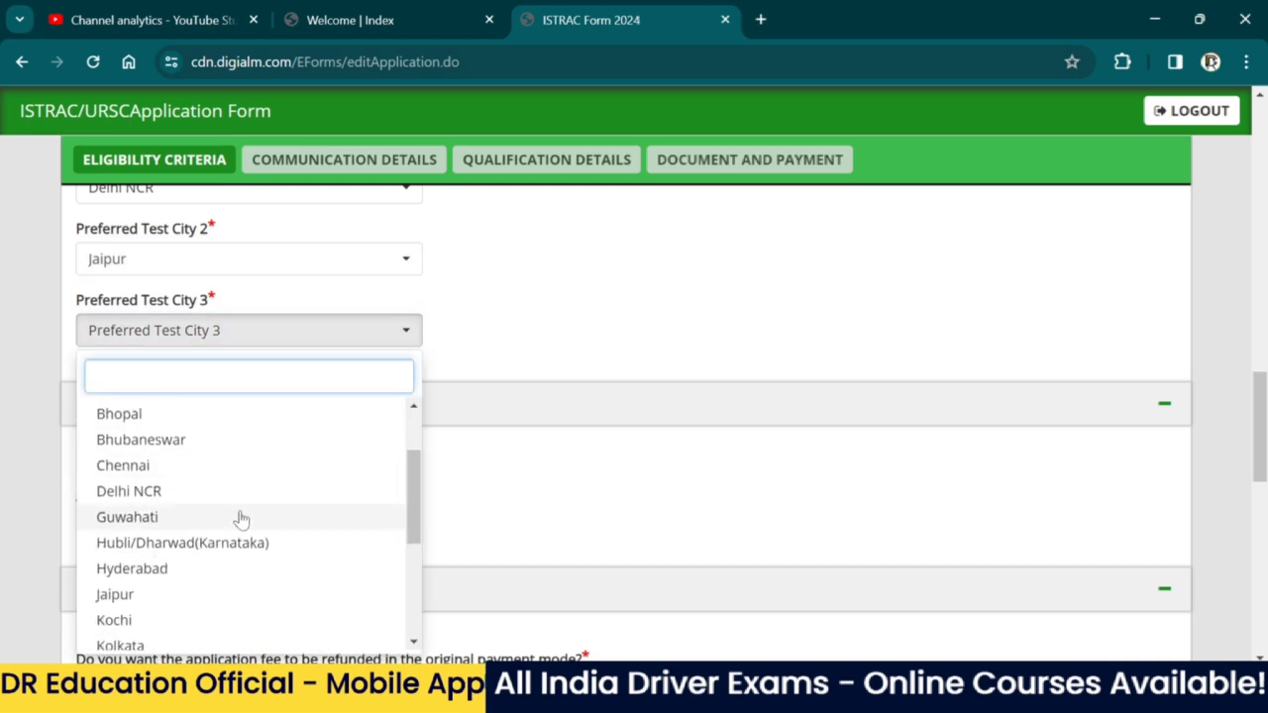
{"action": "scroll", "coordinate": [193, 593], "scroll_direction": "down", "scroll_amount": 5}
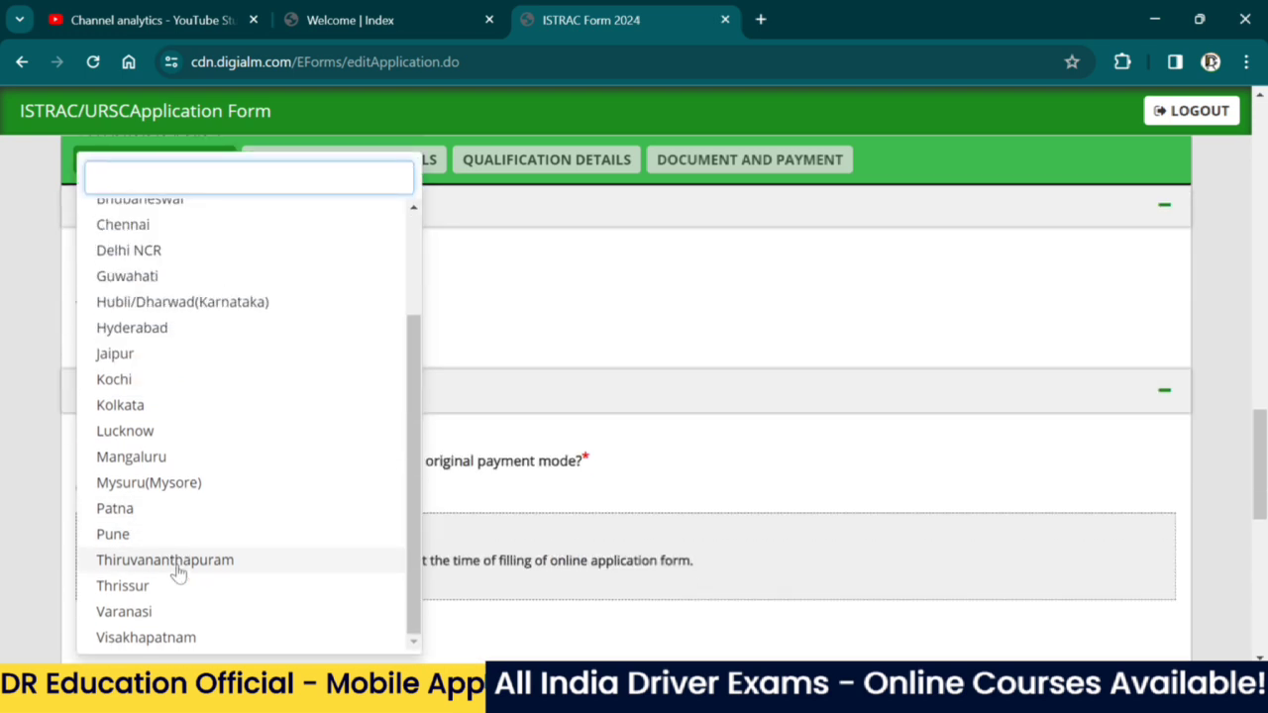
{"action": "scroll", "coordinate": [198, 513], "scroll_direction": "up", "scroll_amount": 1}
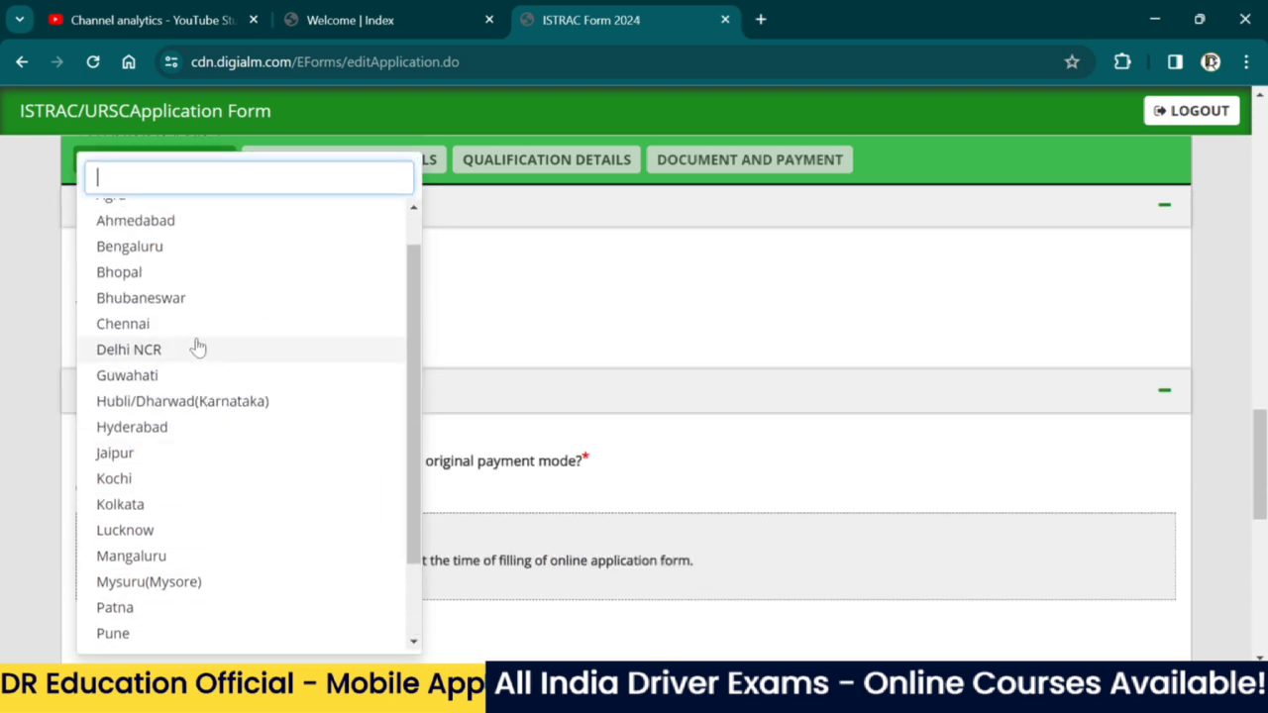
{"action": "scroll", "coordinate": [199, 352], "scroll_direction": "up", "scroll_amount": 1}
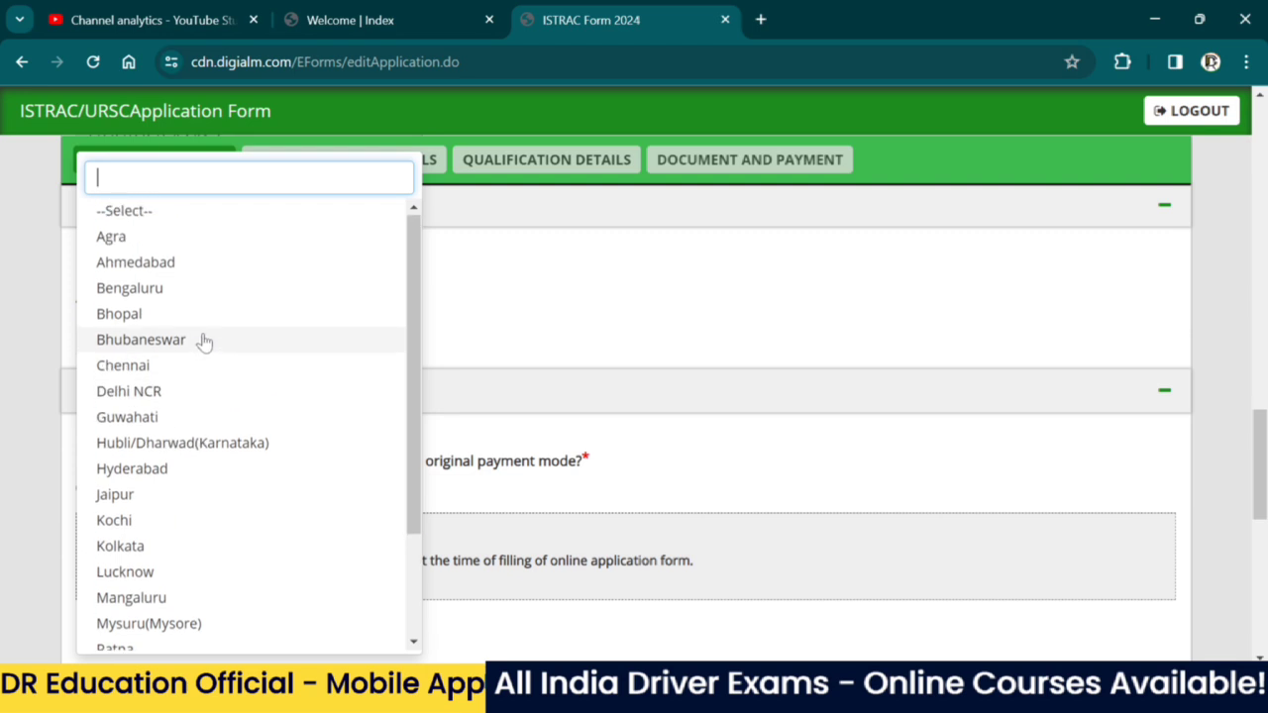
{"action": "left_click", "coordinate": [187, 241]}
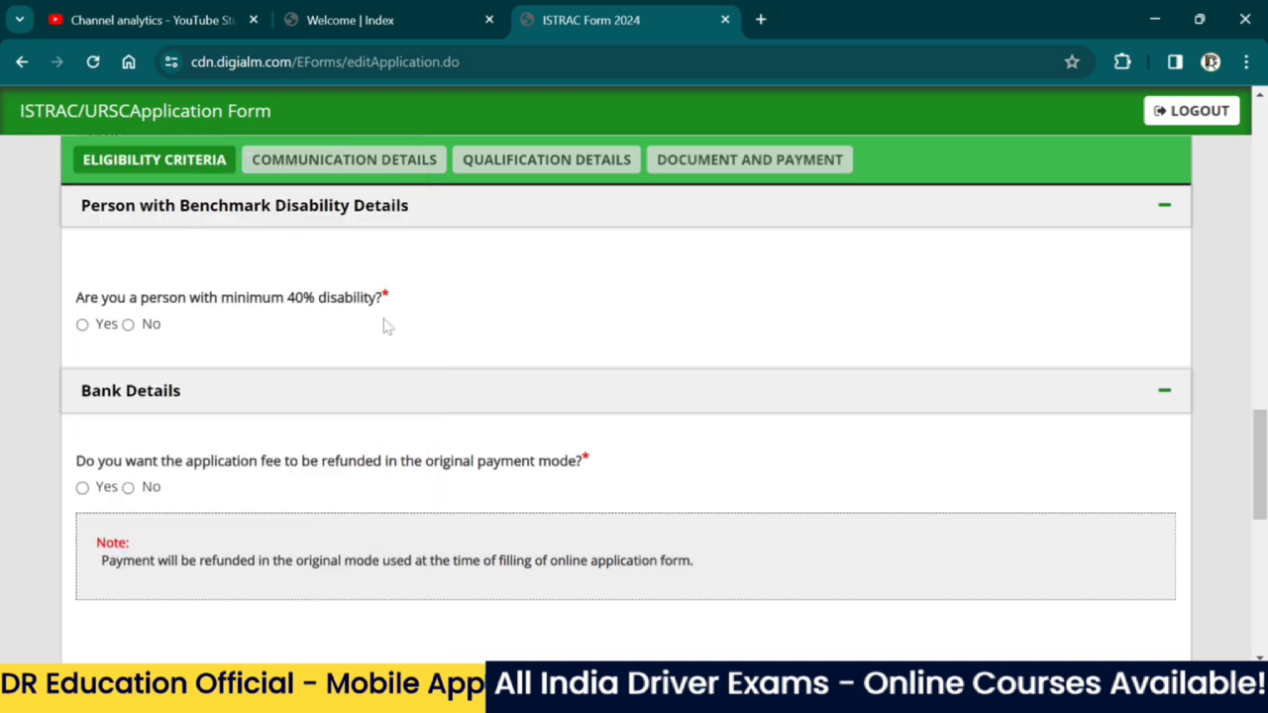
{"action": "scroll", "coordinate": [287, 357], "scroll_direction": "up", "scroll_amount": 5}
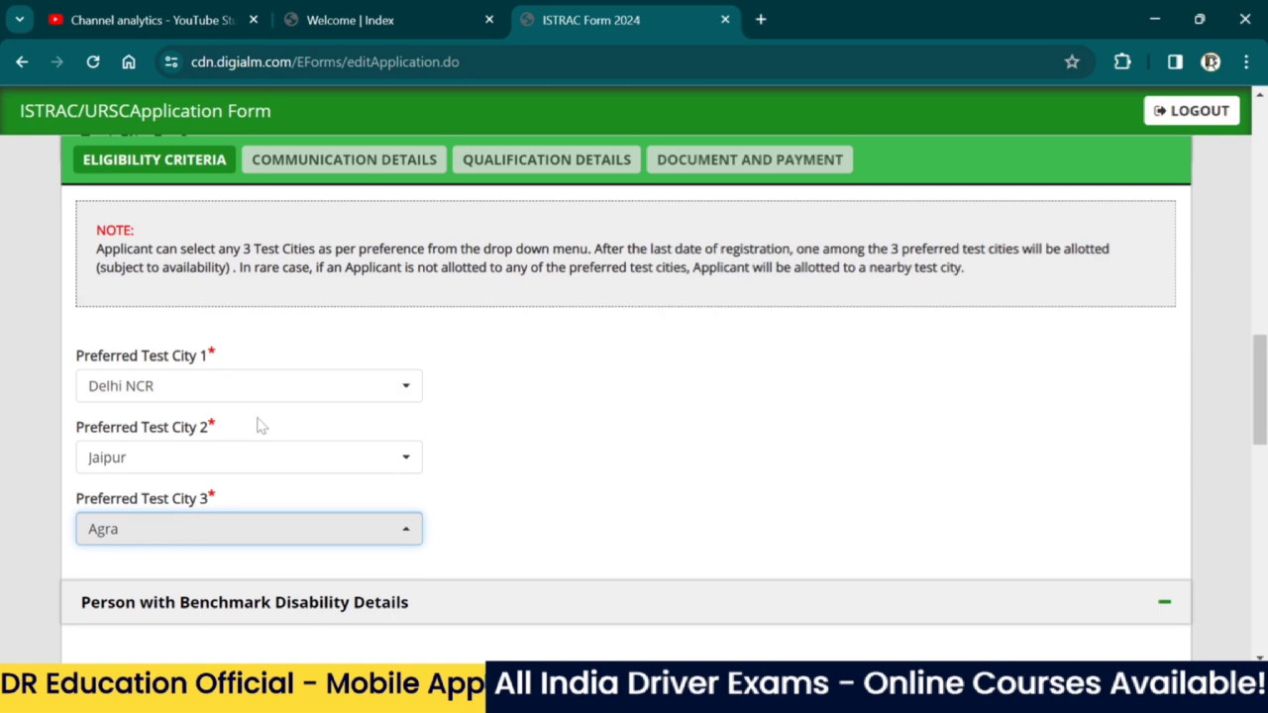
Answer No to the minimum 40% disability question and Yes to refunding the application fee in the original payment mode
{"action": "scroll", "coordinate": [611, 462], "scroll_direction": "down", "scroll_amount": 3}
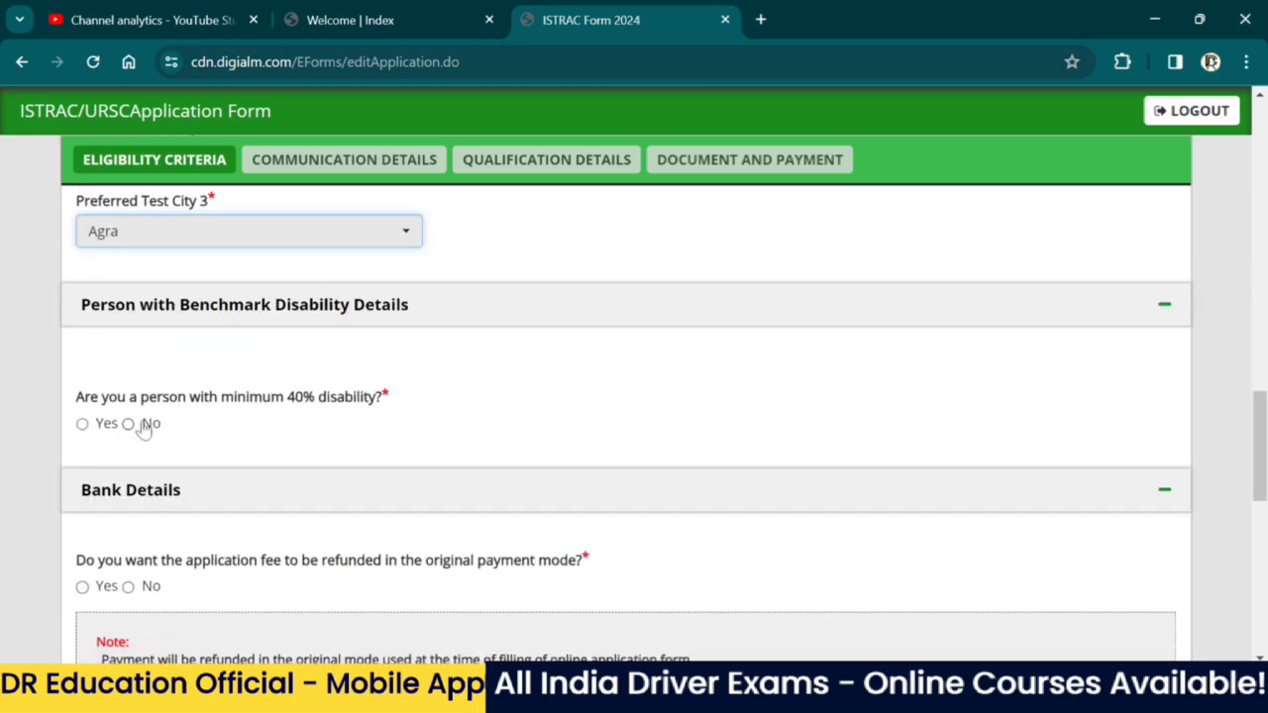
{"action": "left_click", "coordinate": [127, 423]}
{"action": "scroll", "coordinate": [215, 436], "scroll_direction": "down", "scroll_amount": 1}
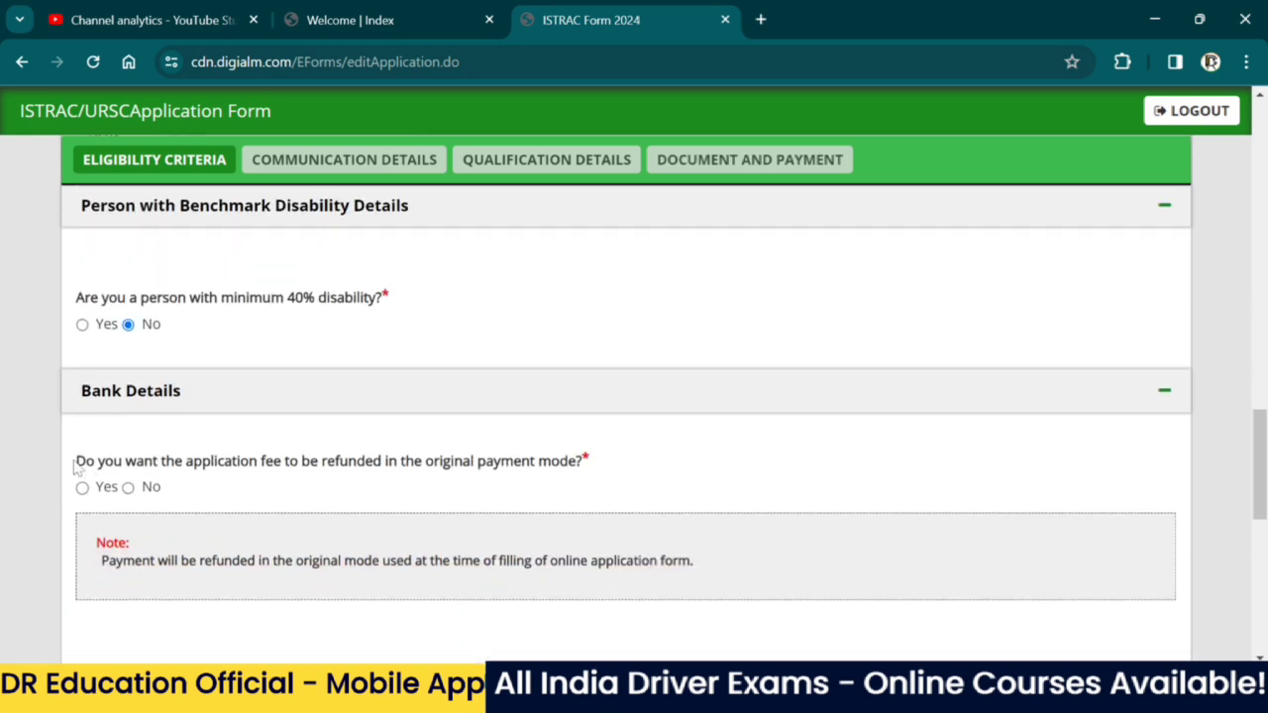
{"action": "left_click_drag", "start_coordinate": [79, 464], "coordinate": [362, 485]}
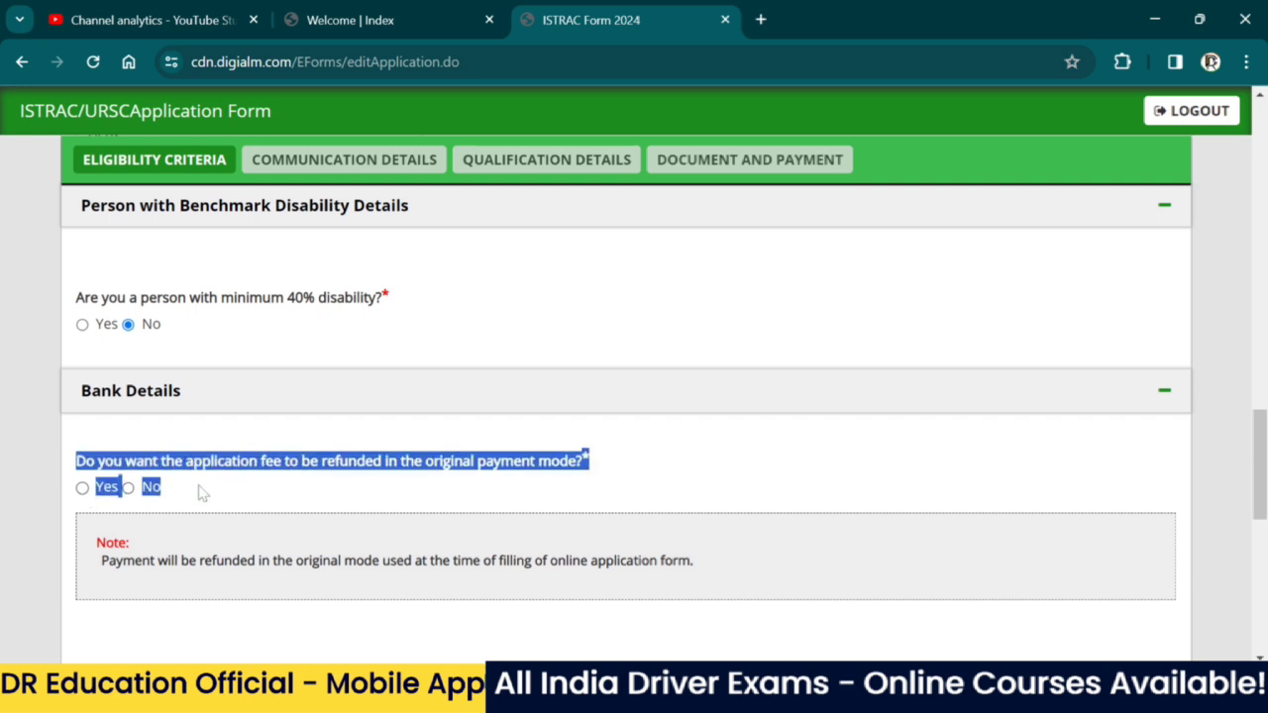
{"action": "left_click", "coordinate": [155, 496]}
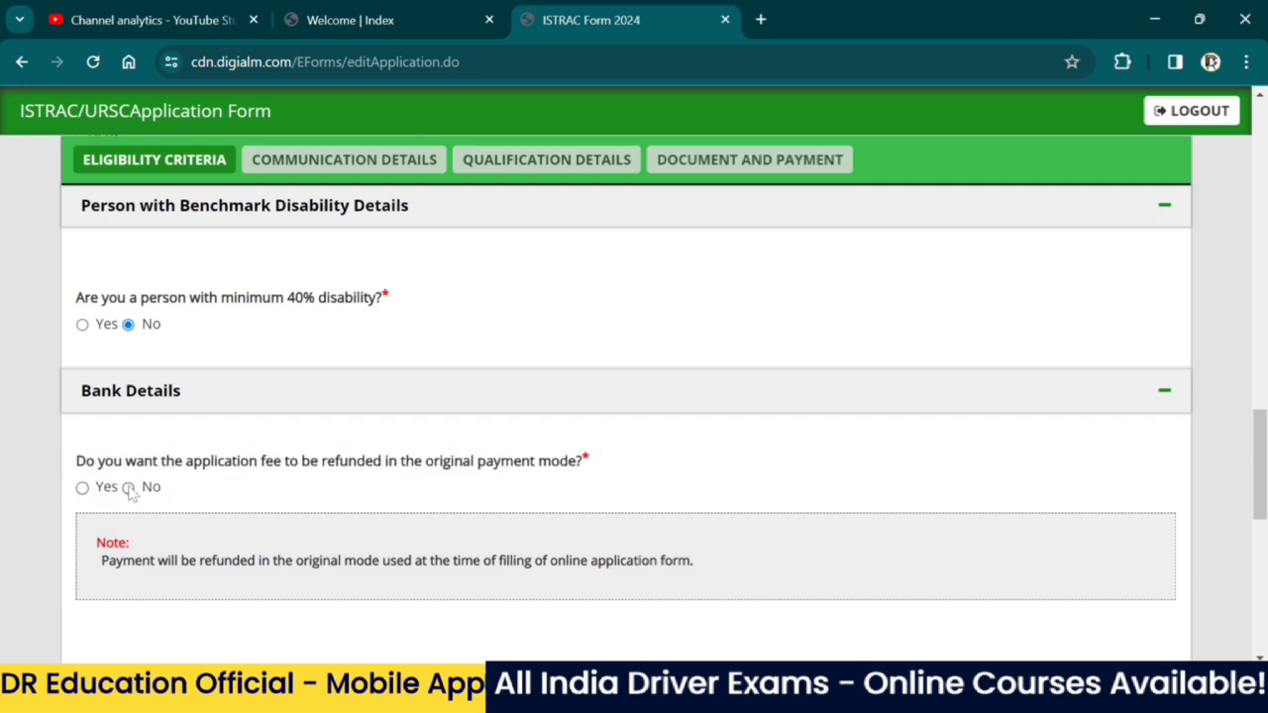
{"action": "left_click", "coordinate": [129, 489]}
{"action": "scroll", "coordinate": [614, 540], "scroll_direction": "down", "scroll_amount": 1}
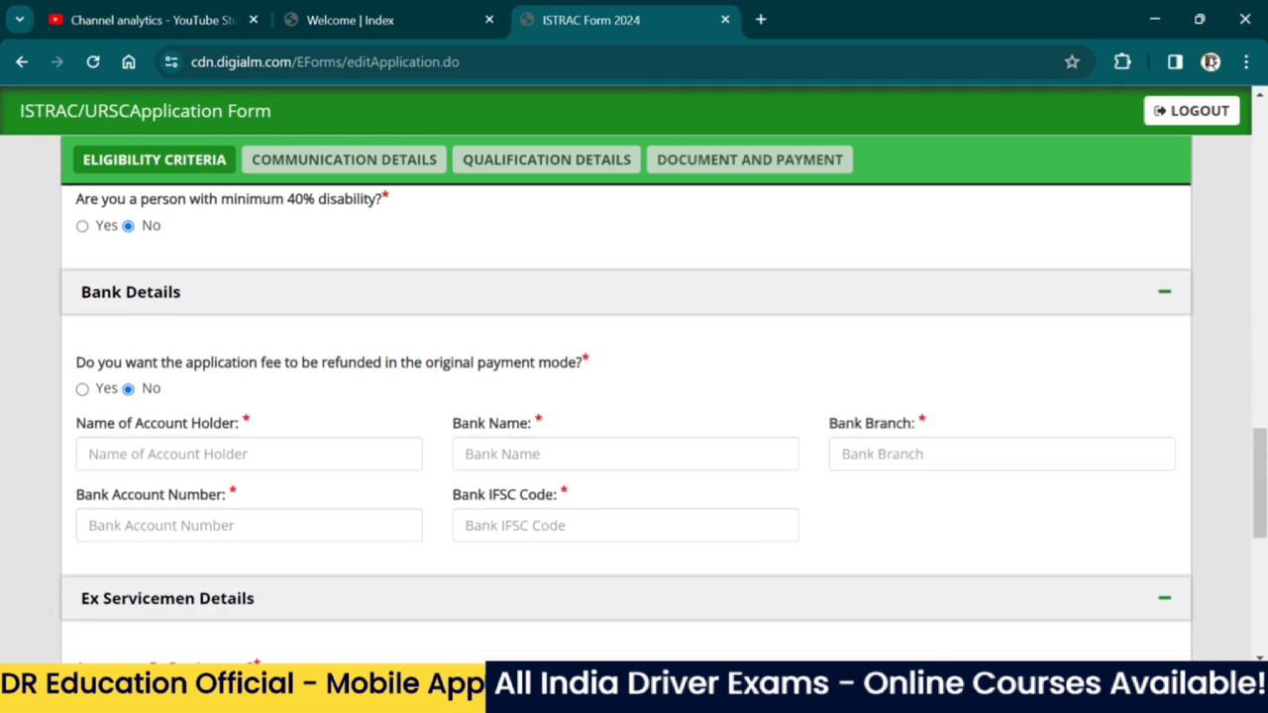
{"action": "left_click", "coordinate": [83, 388]}
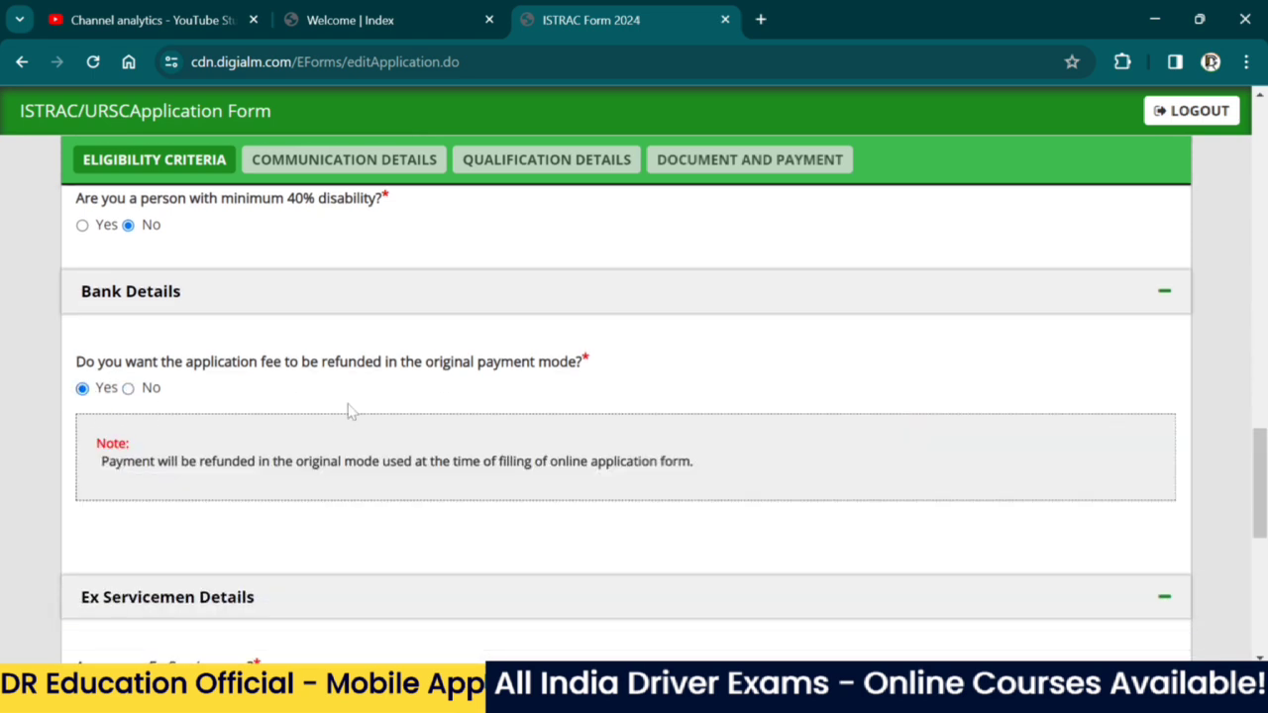
Answer No to the ex-serviceman question after checking which fields the Yes option requires
{"action": "scroll", "coordinate": [297, 498], "scroll_direction": "down", "scroll_amount": 3}
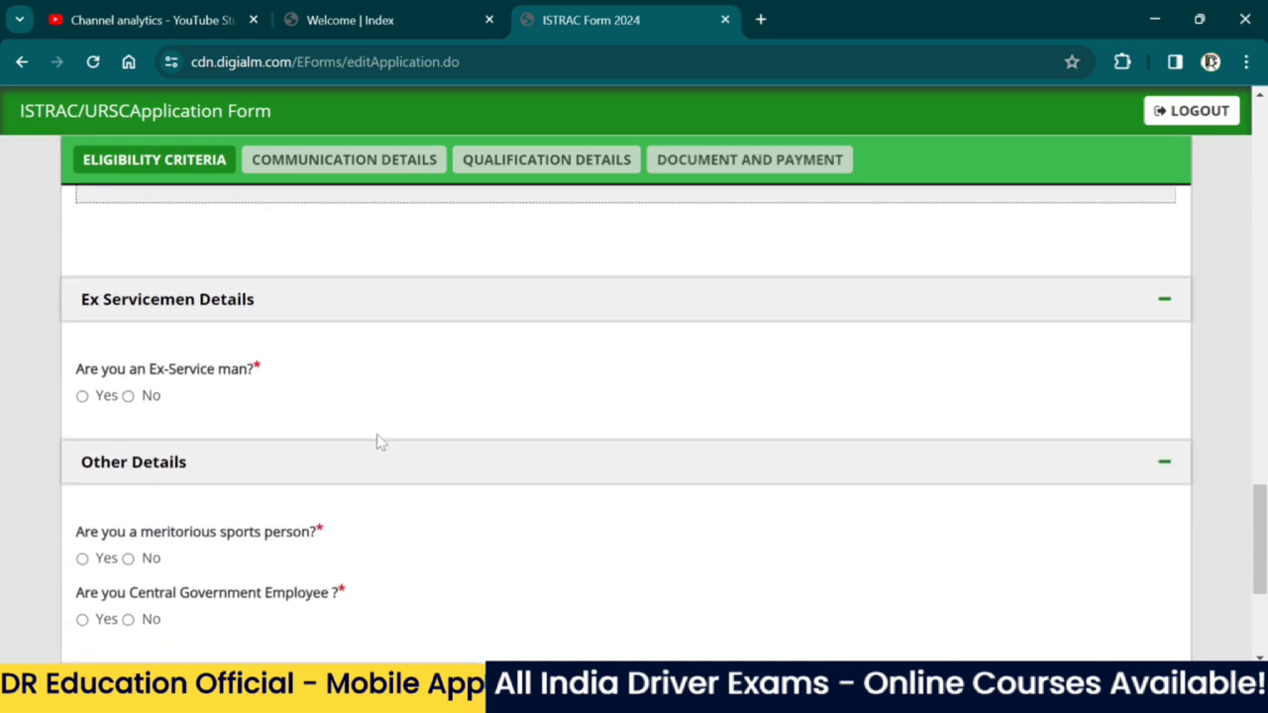
{"action": "left_click", "coordinate": [128, 397]}
{"action": "left_click", "coordinate": [82, 396]}
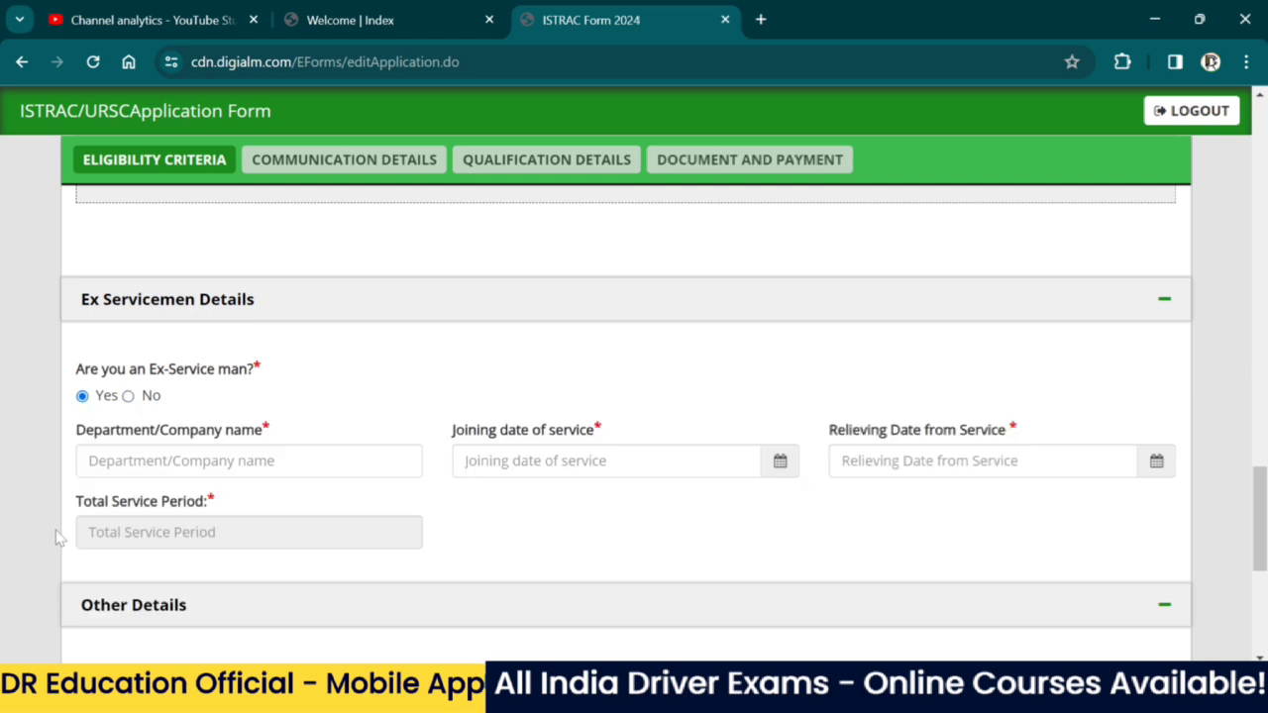
{"action": "scroll", "coordinate": [235, 428], "scroll_direction": "down", "scroll_amount": 2}
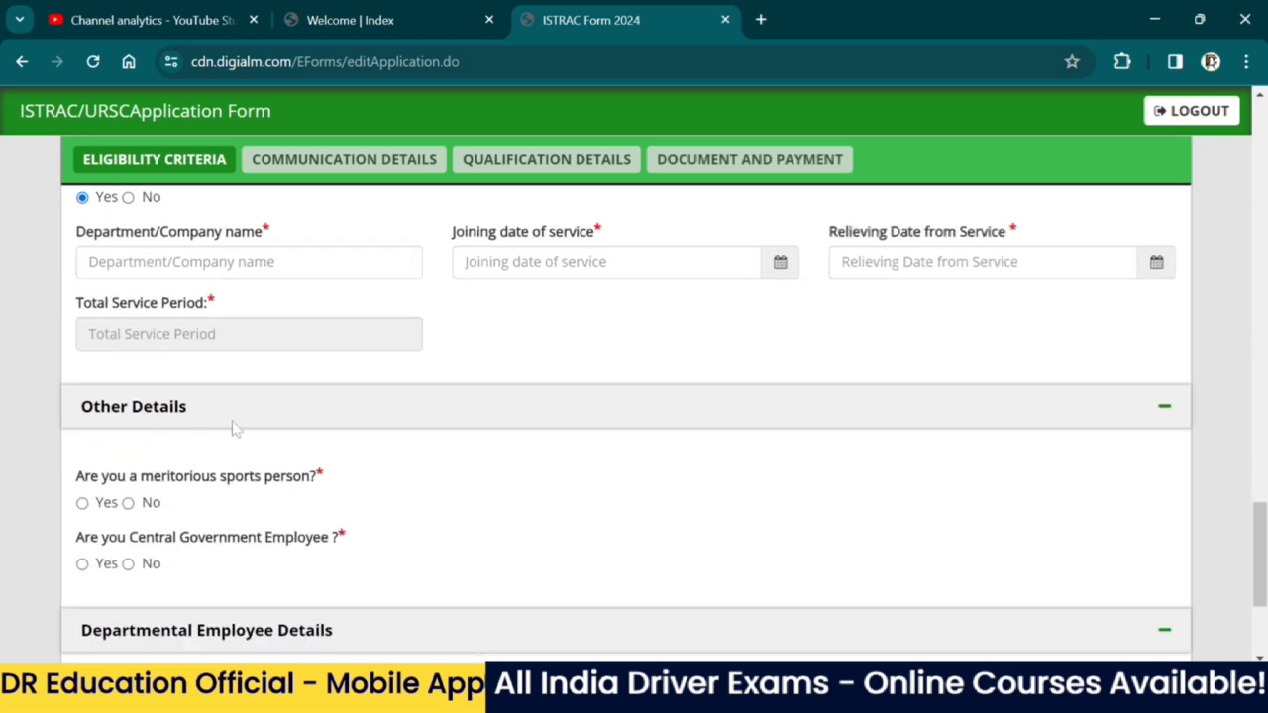
{"action": "left_click", "coordinate": [128, 198]}
Answer No to both the meritorious sports person and the Central Government employee questions
{"action": "scroll", "coordinate": [213, 334], "scroll_direction": "down", "scroll_amount": 1}
{"action": "left_click", "coordinate": [129, 264]}
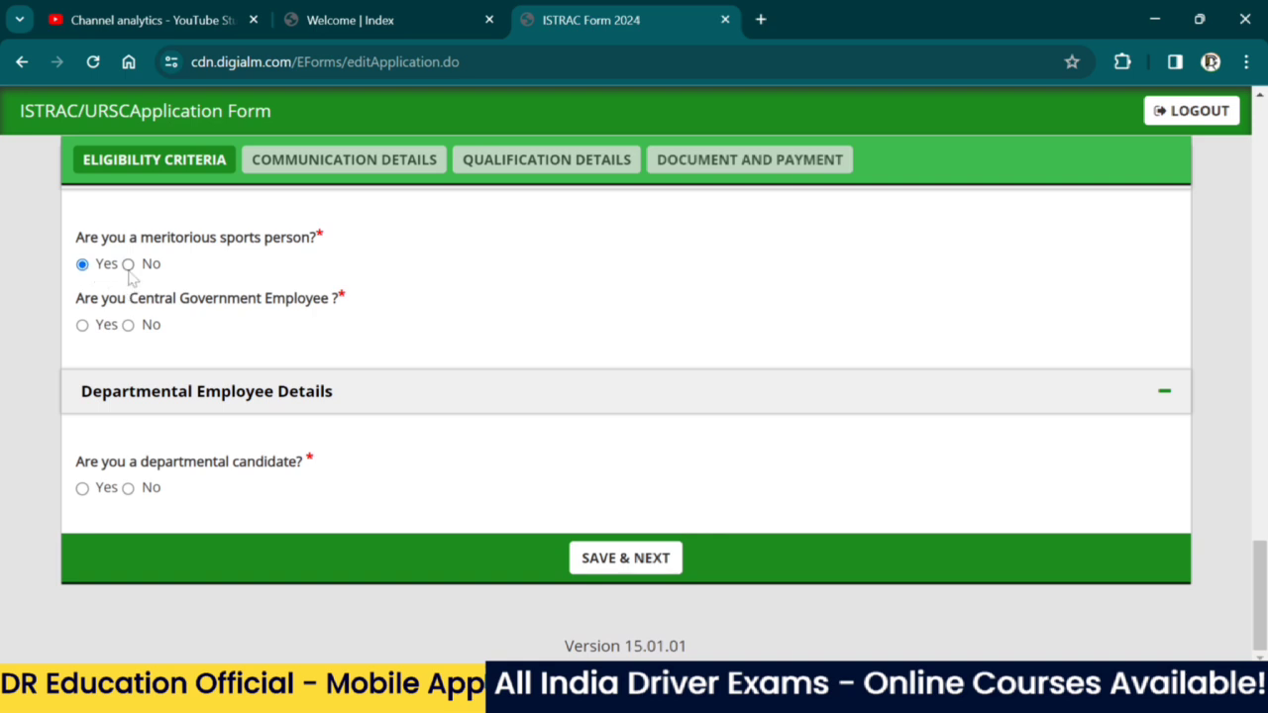
{"action": "left_click", "coordinate": [128, 263]}
{"action": "left_click", "coordinate": [128, 325]}
{"action": "left_click", "coordinate": [128, 325]}
Answer No to being a departmental candidate, save the eligibility criteria and dismiss the resulting note
{"action": "left_click_drag", "start_coordinate": [80, 474], "coordinate": [301, 468]}
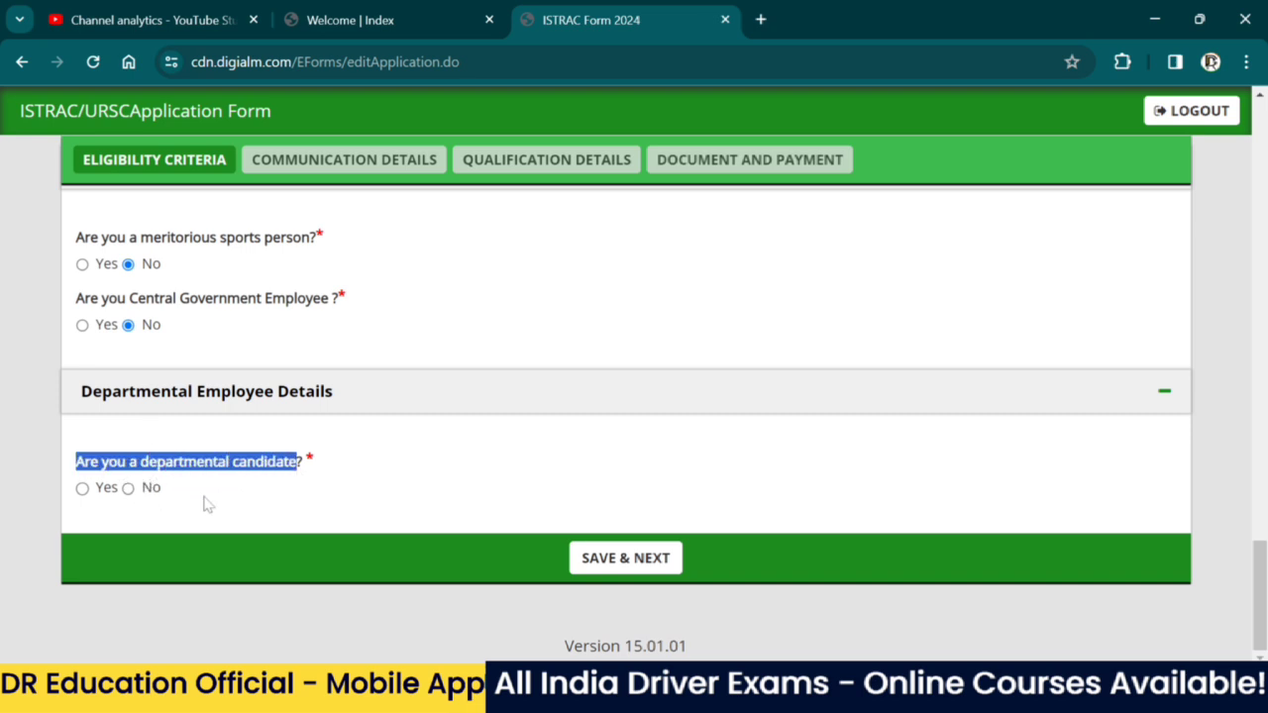
{"action": "left_click", "coordinate": [204, 505]}
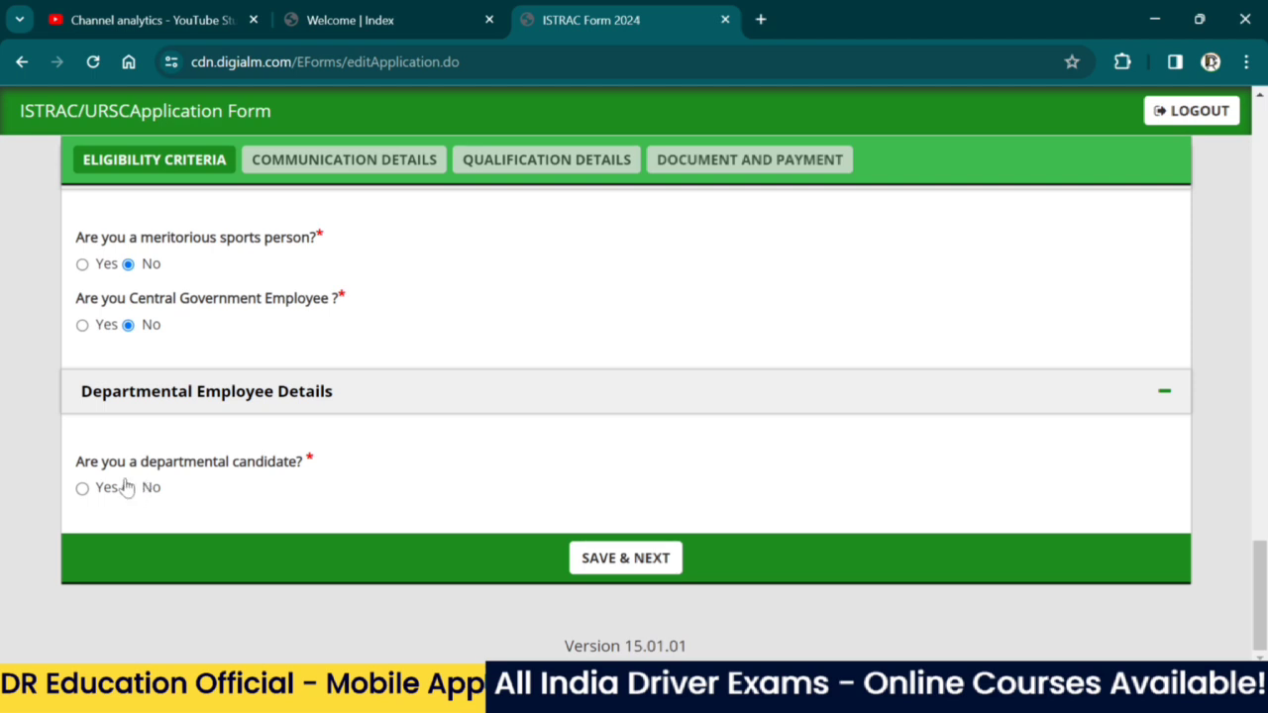
{"action": "left_click", "coordinate": [82, 487]}
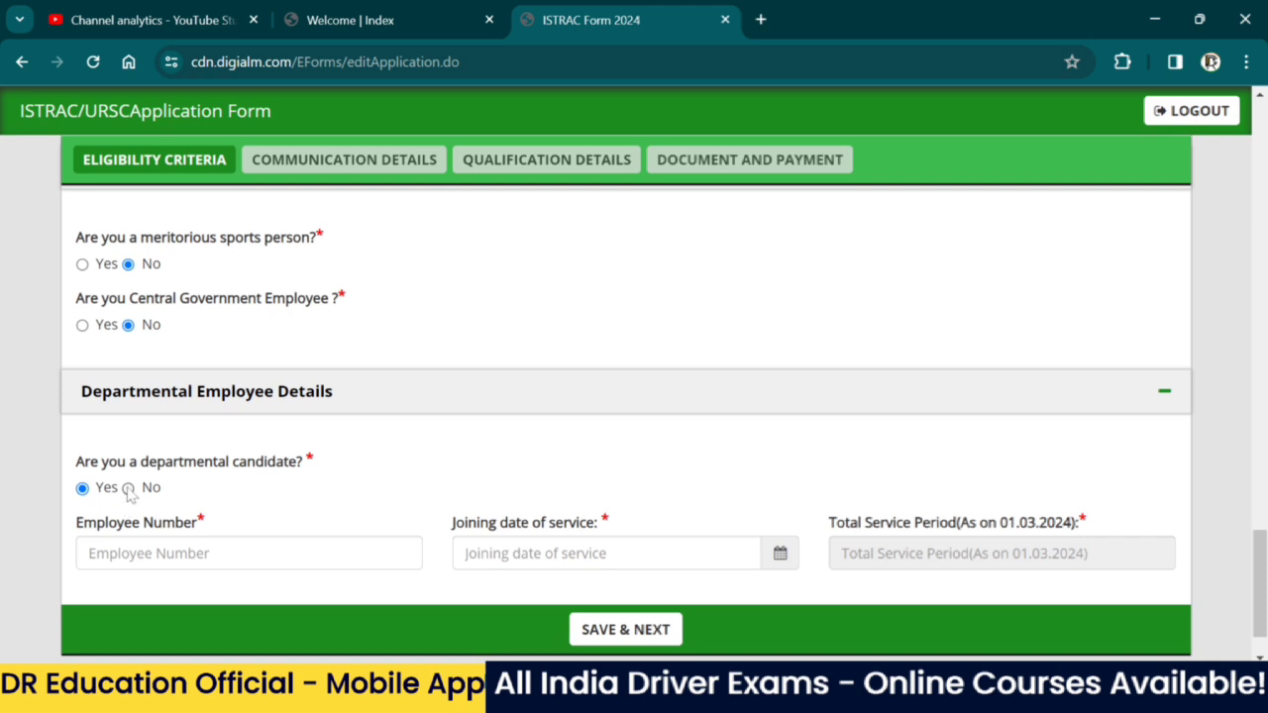
{"action": "left_click", "coordinate": [128, 488]}
{"action": "left_click", "coordinate": [620, 563]}
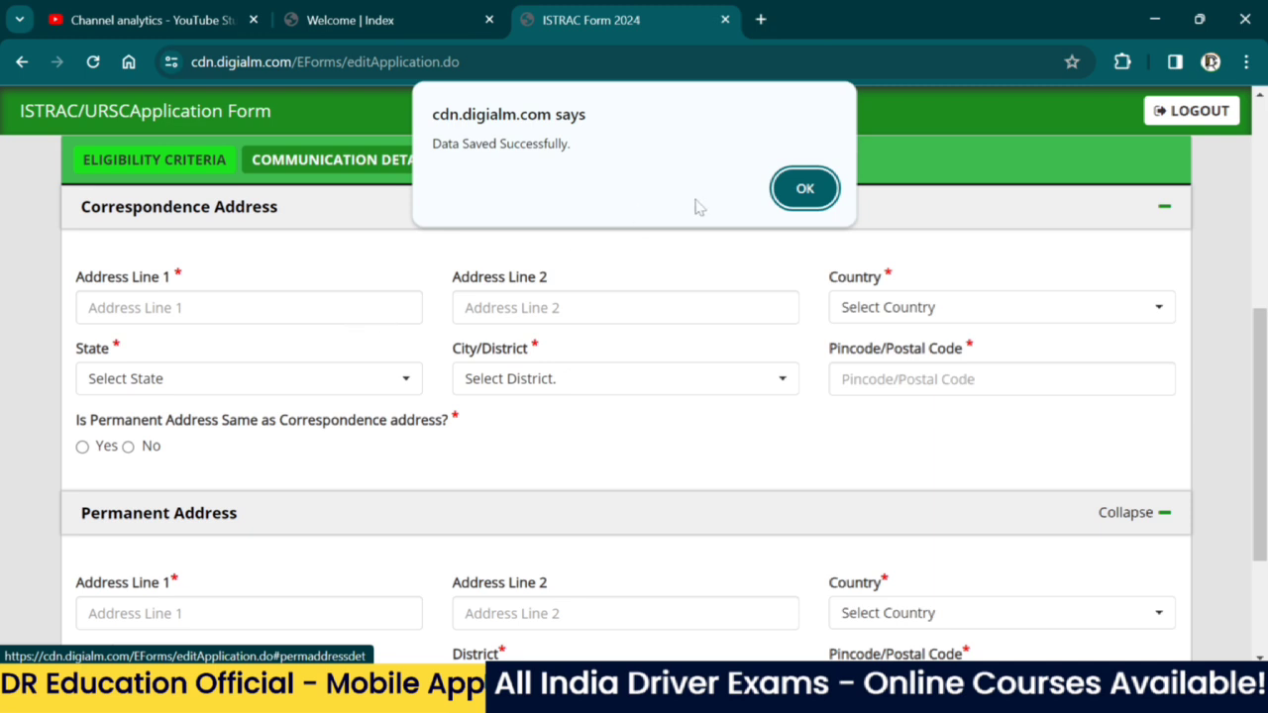
{"action": "left_click", "coordinate": [805, 191]}
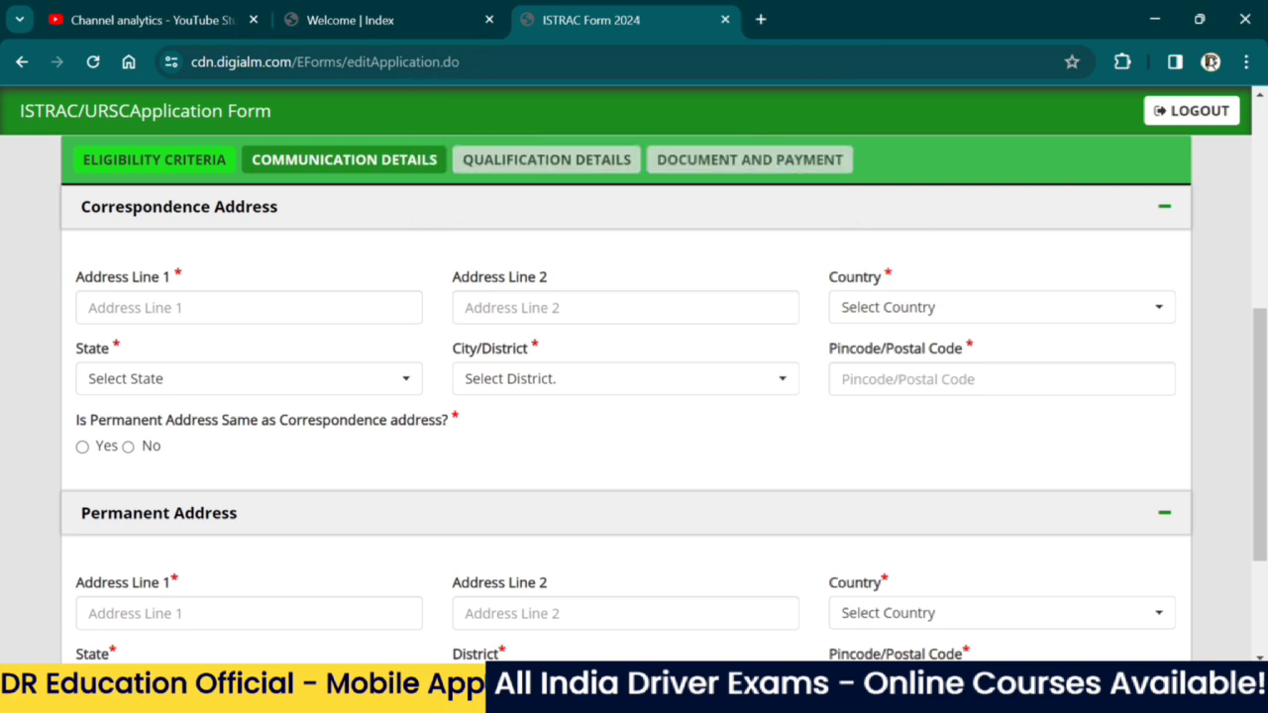
Fill in the applicant's address details, save the communication section and dismiss the resulting note
{"action": "left_click", "coordinate": [249, 307]}
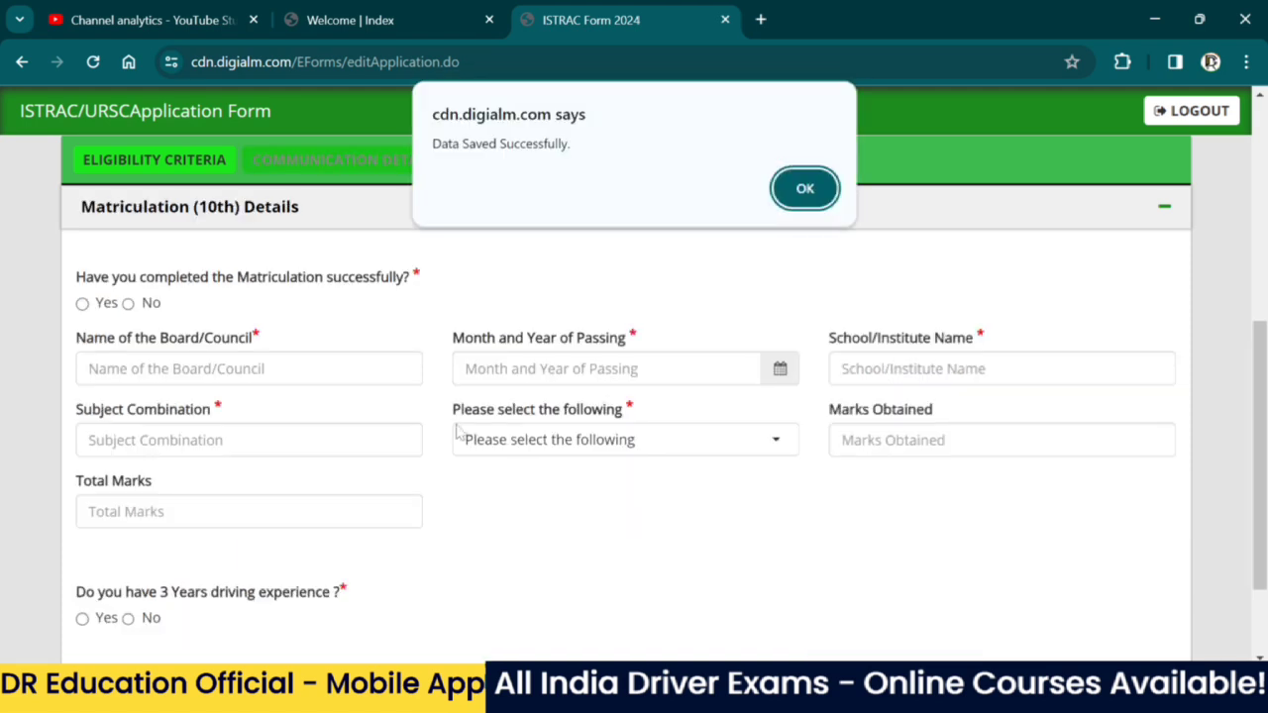
{"action": "left_click", "coordinate": [805, 179]}
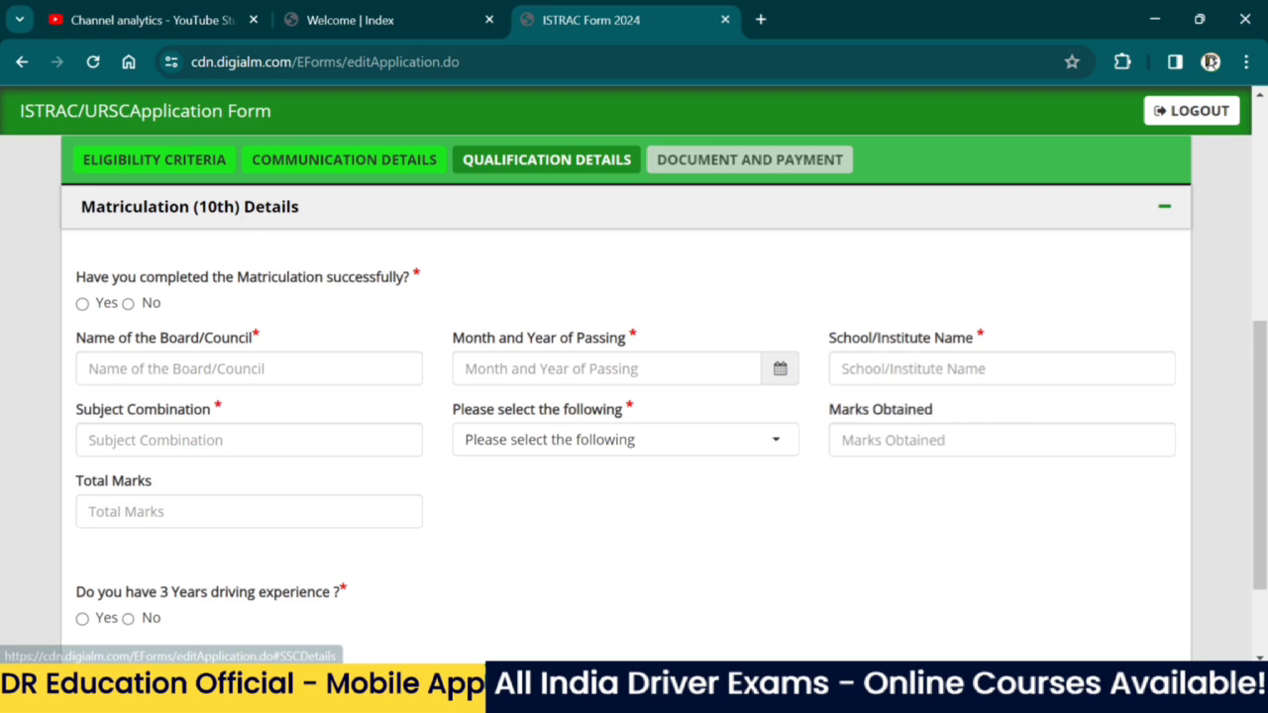
Complete the matriculation details with 400 out of 500 marks as Percentage, answer Yes to 3 years of driving experience, and save the qualification details
{"action": "scroll", "coordinate": [142, 361], "scroll_direction": "up", "scroll_amount": 1}
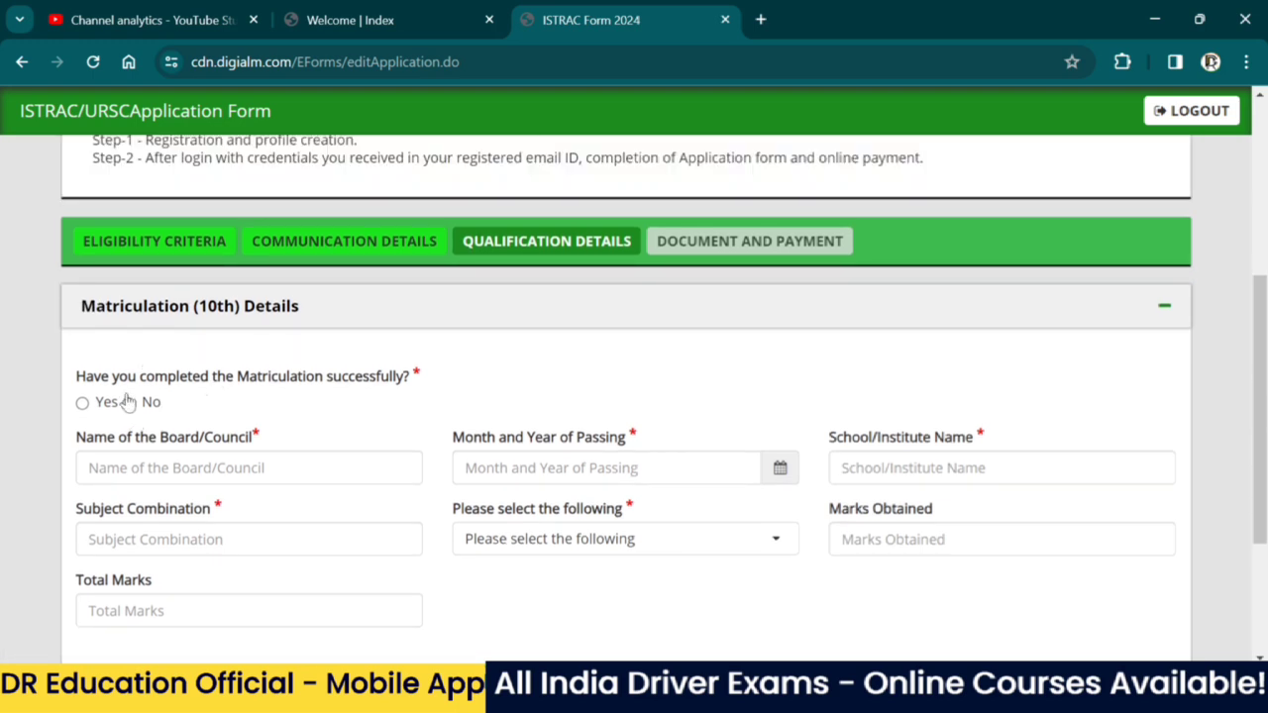
{"action": "left_click", "coordinate": [82, 402]}
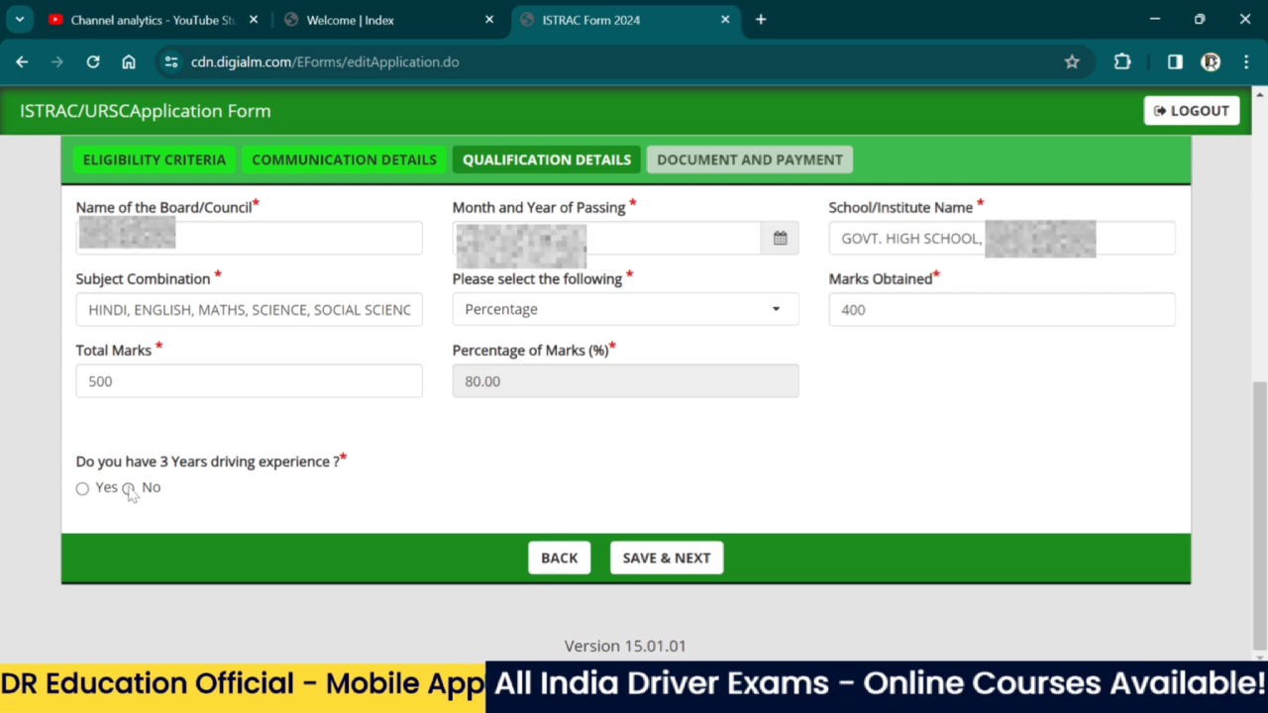
{"action": "left_click", "coordinate": [95, 488]}
{"action": "left_click", "coordinate": [642, 558]}
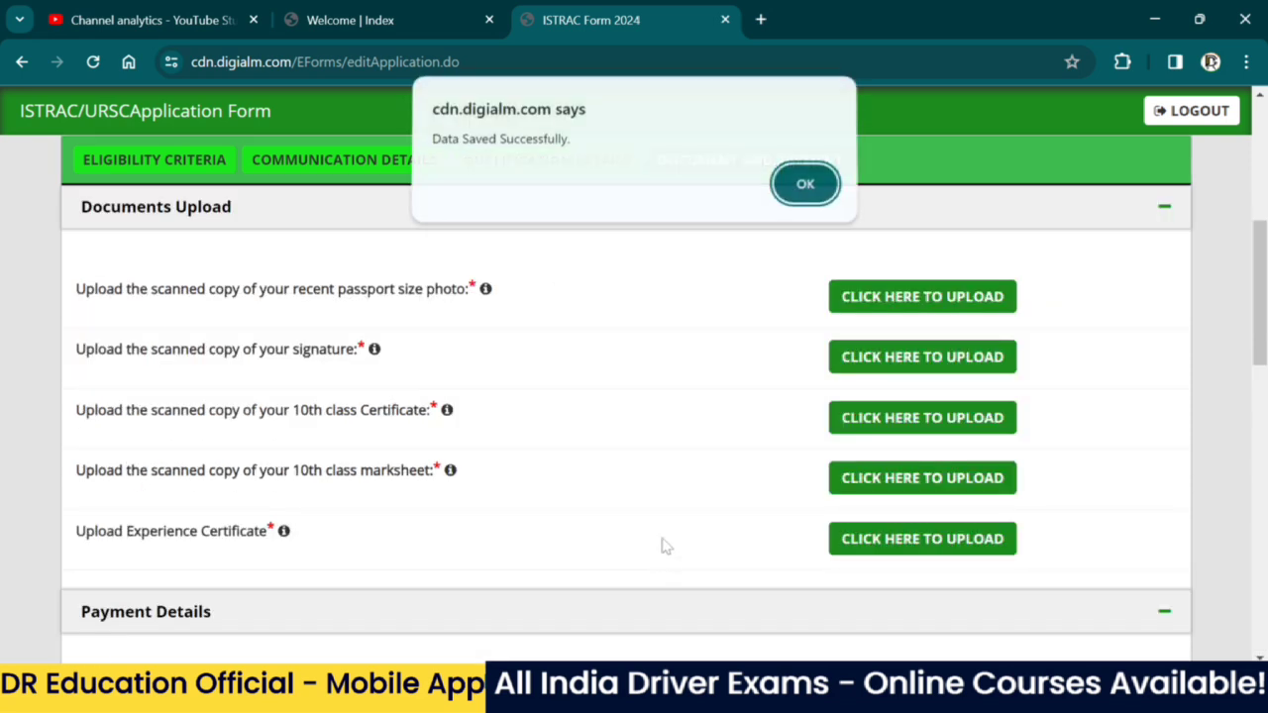
Dismiss the data-saved note and choose Online as the payment mode
{"action": "left_click", "coordinate": [805, 187]}
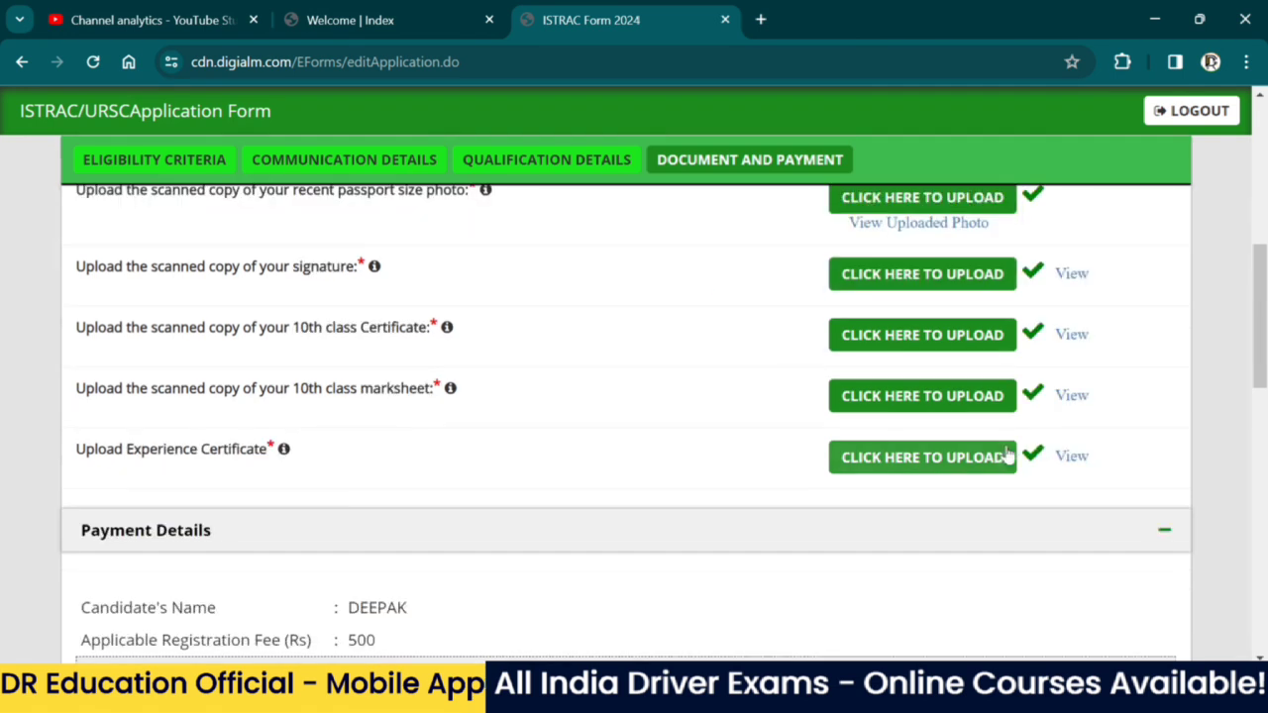
{"action": "scroll", "coordinate": [991, 453], "scroll_direction": "down", "scroll_amount": 2}
{"action": "scroll", "coordinate": [614, 436], "scroll_direction": "down", "scroll_amount": 3}
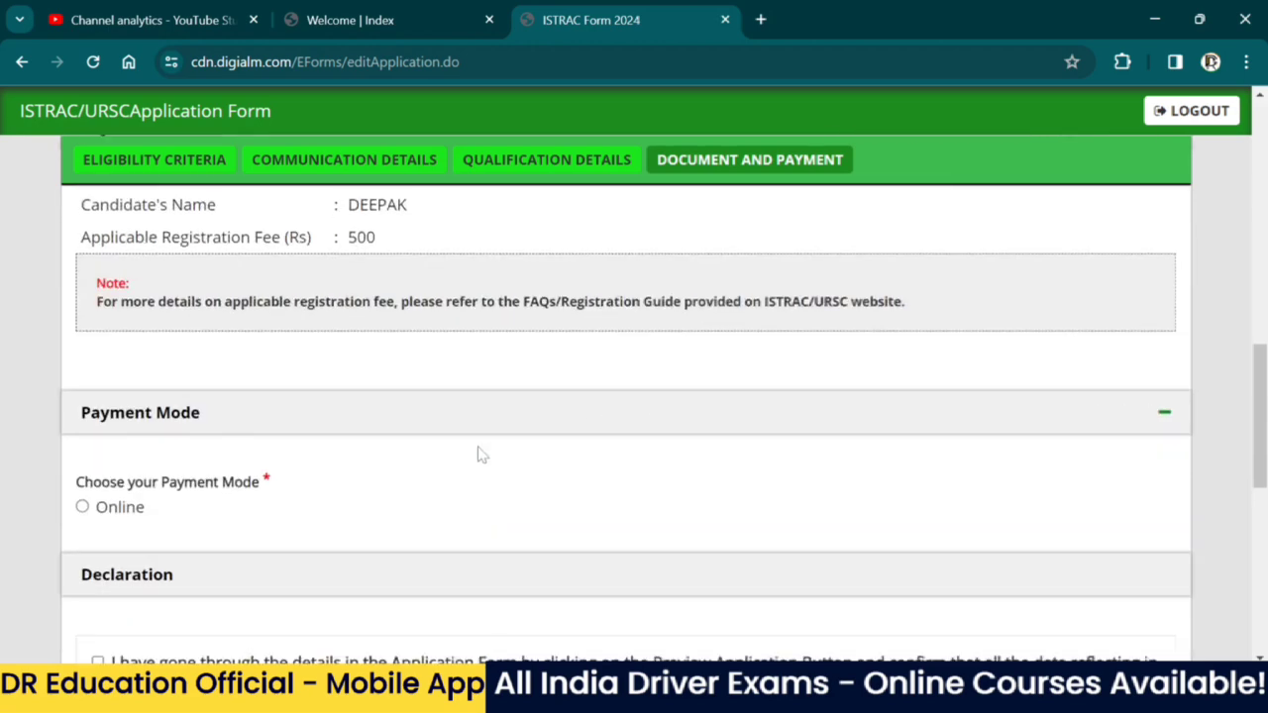
{"action": "left_click", "coordinate": [82, 414]}
Accept all five declaration statements, from the preview confirmation through to I Agree
{"action": "scroll", "coordinate": [224, 433], "scroll_direction": "down", "scroll_amount": 4}
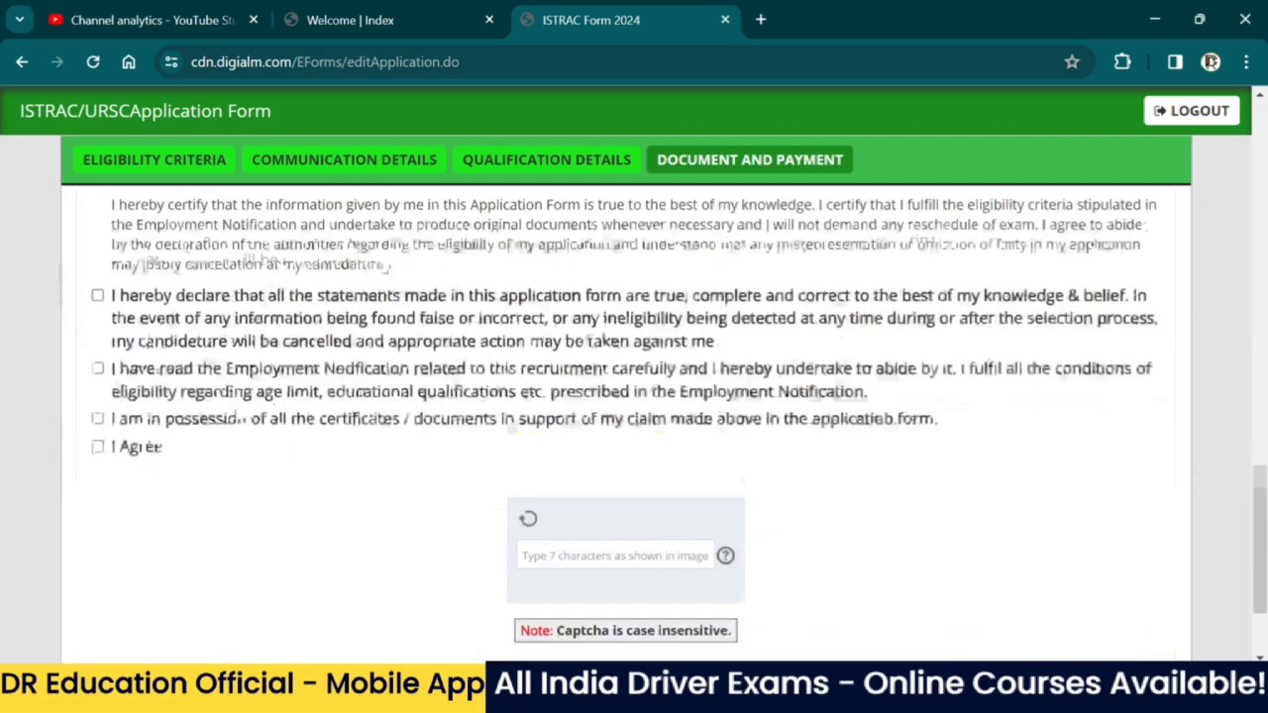
{"action": "scroll", "coordinate": [104, 334], "scroll_direction": "up", "scroll_amount": 1}
{"action": "left_click", "coordinate": [97, 272]}
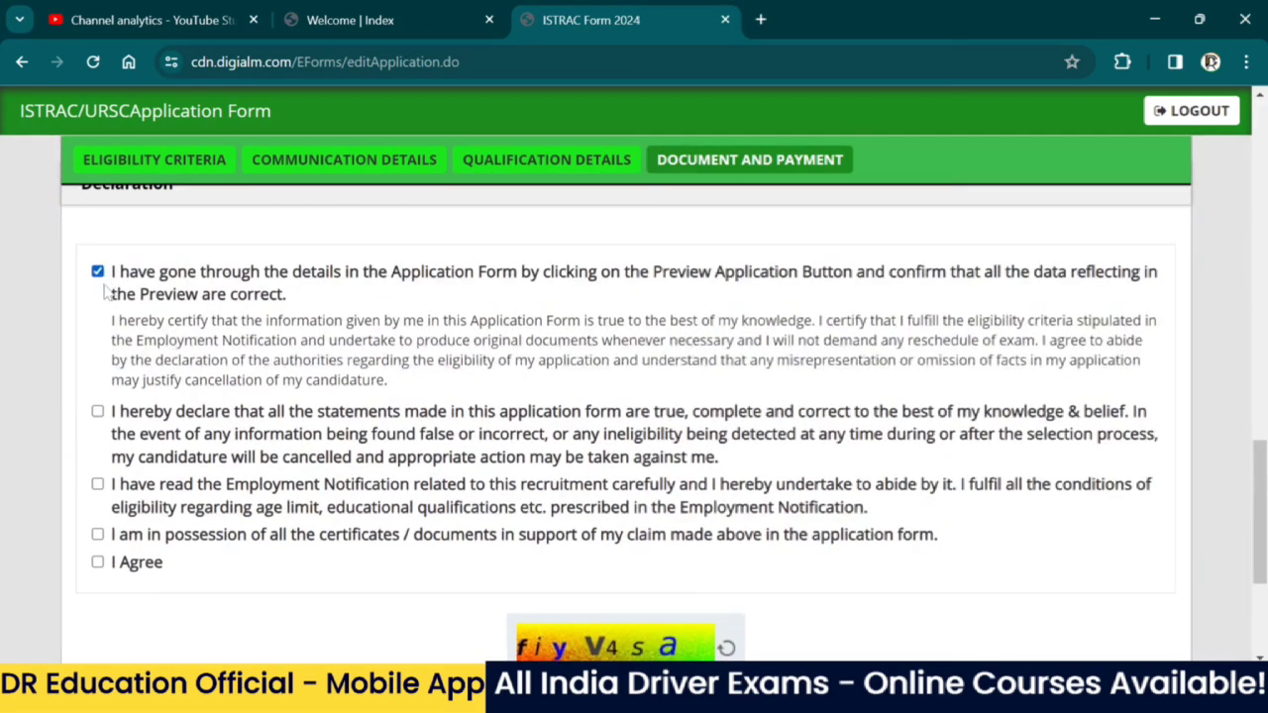
{"action": "left_click", "coordinate": [97, 411]}
{"action": "left_click", "coordinate": [97, 484]}
{"action": "left_click", "coordinate": [97, 534]}
{"action": "left_click", "coordinate": [97, 562]}
Enter the seven captcha characters shown in the image and submit the application to proceed to payment
{"action": "scroll", "coordinate": [228, 510], "scroll_direction": "down", "scroll_amount": 3}
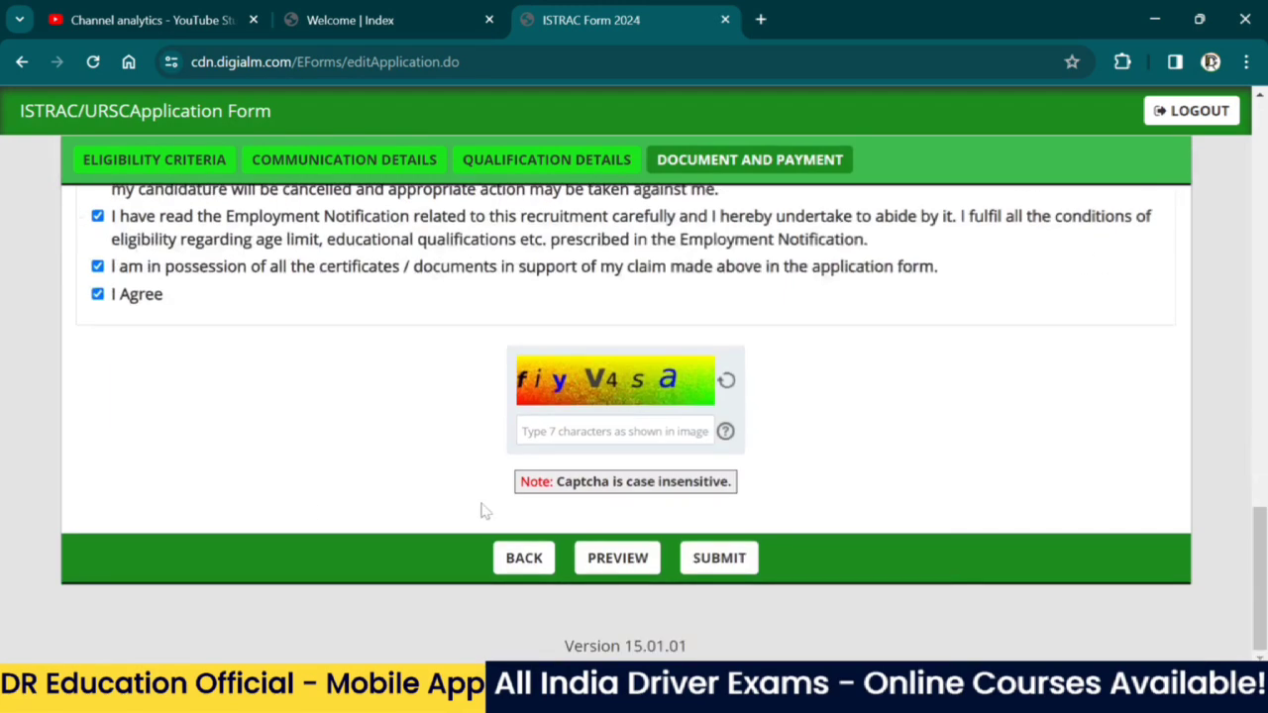
{"action": "left_click", "coordinate": [614, 432]}
{"action": "type", "text": "FIYv4S"}
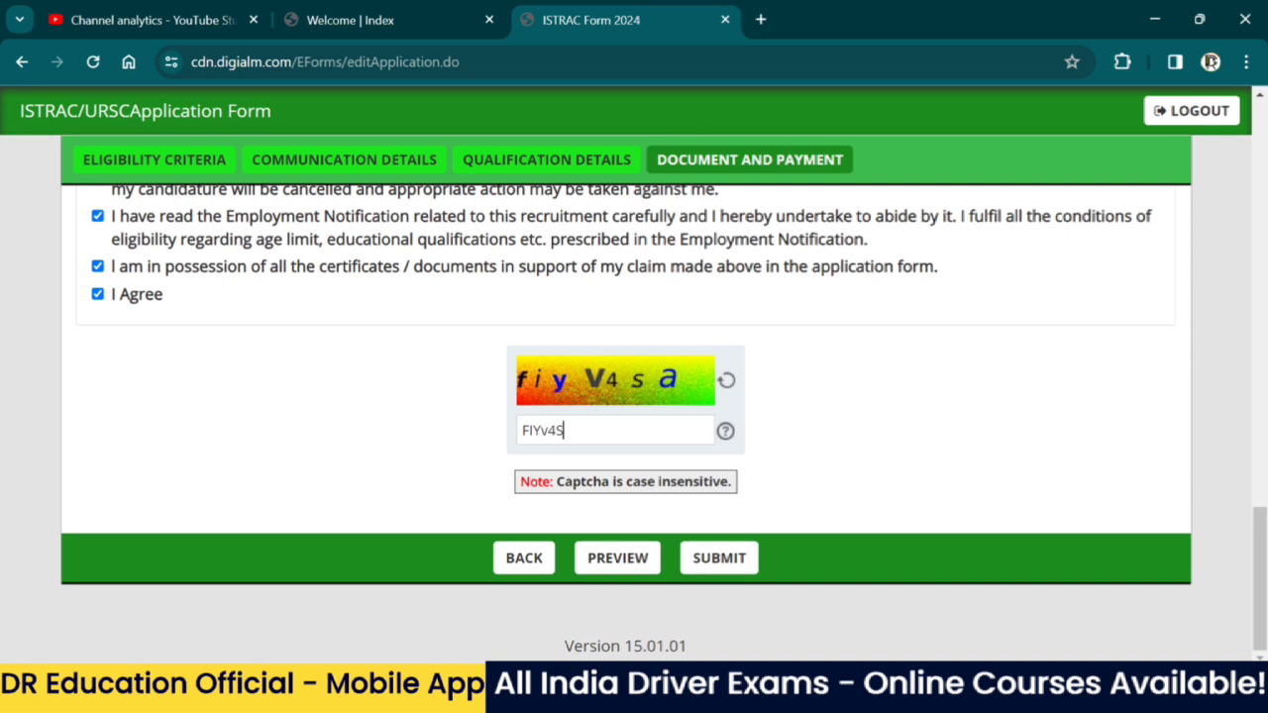
{"action": "key", "text": "Caps_Lock"}
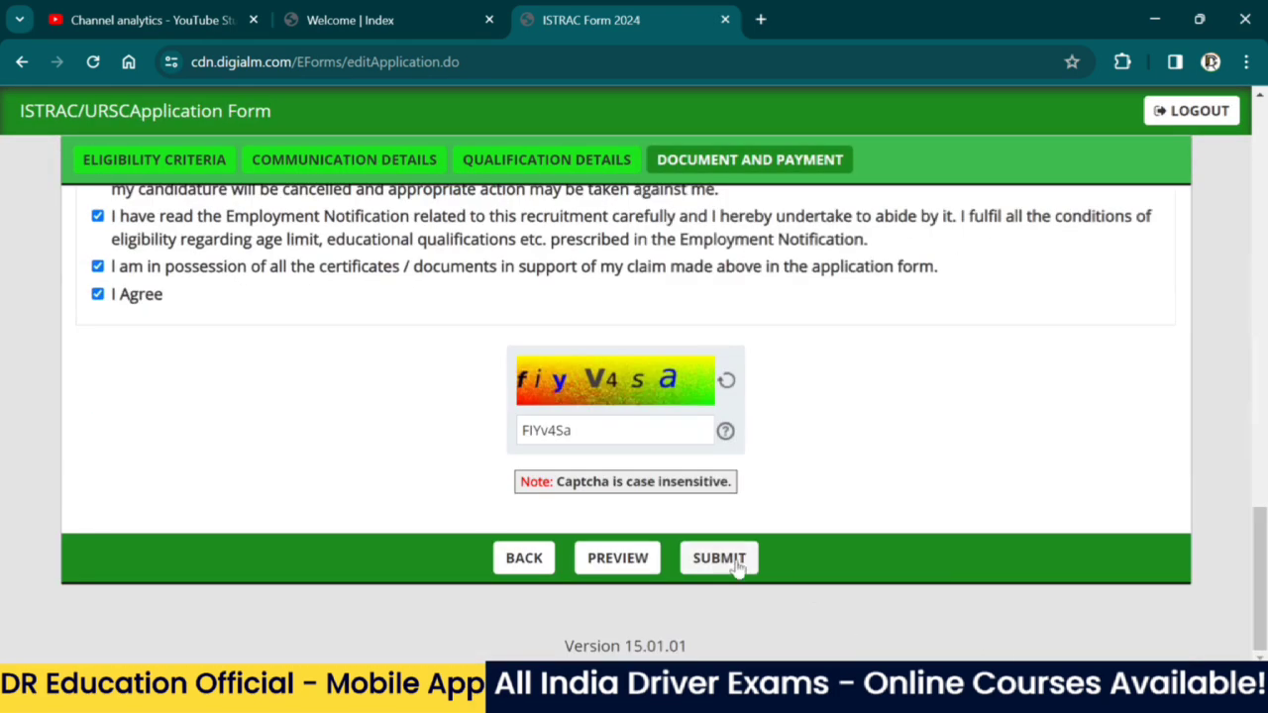
{"action": "left_click", "coordinate": [719, 558]}
{"action": "scroll", "coordinate": [778, 424], "scroll_direction": "down", "scroll_amount": 5}
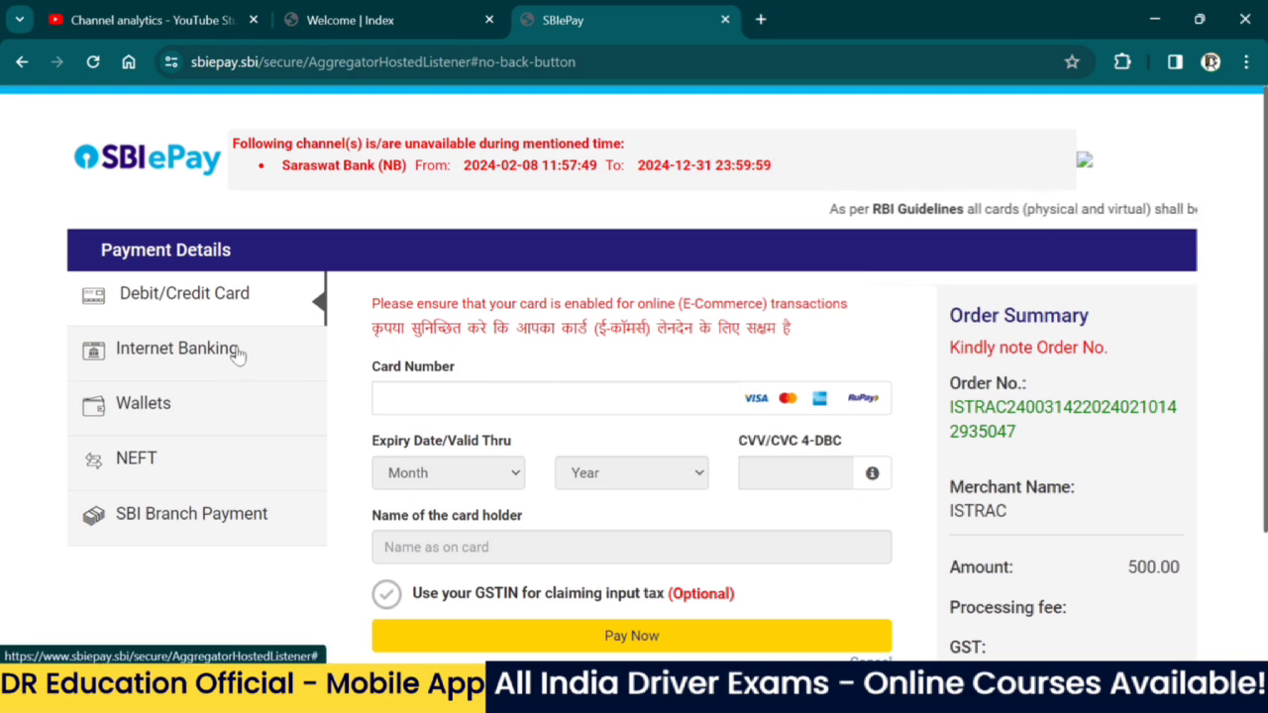
Close the SBI ePay payment page and open the login page for already registered applicants from the application home page
{"action": "key", "text": "ctrl+w"}
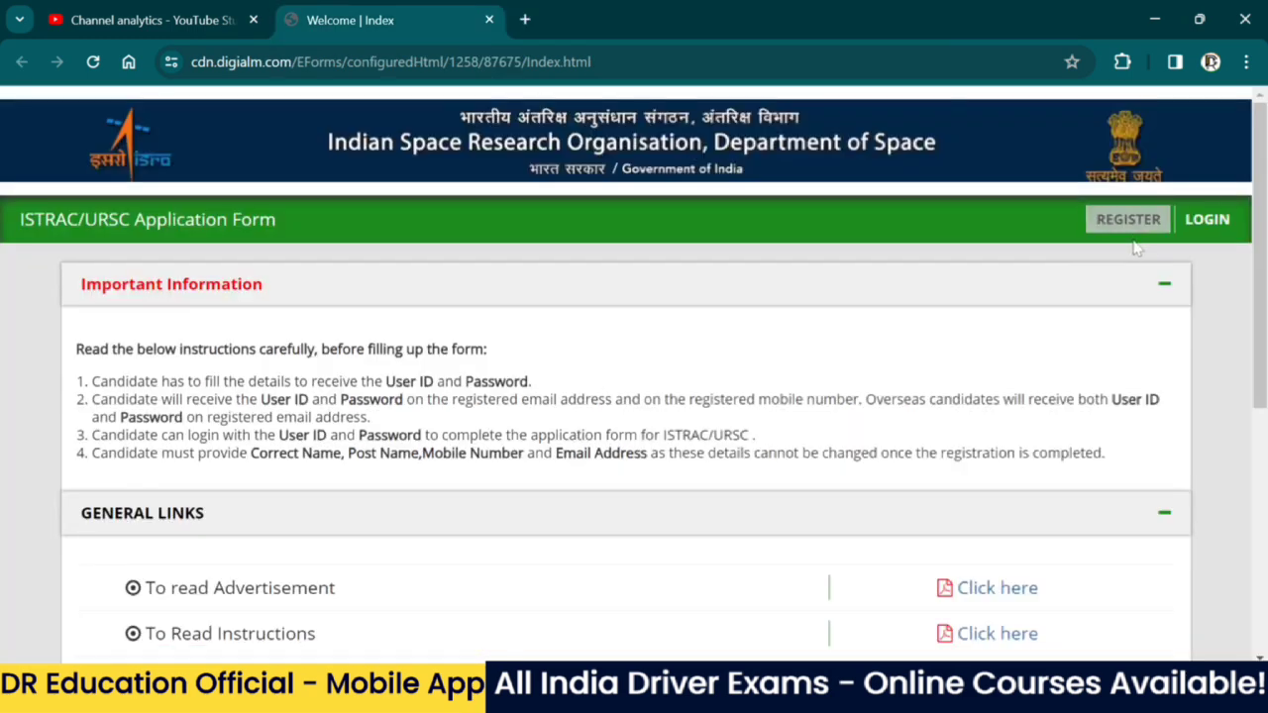
{"action": "scroll", "coordinate": [1148, 234], "scroll_direction": "down", "scroll_amount": 2}
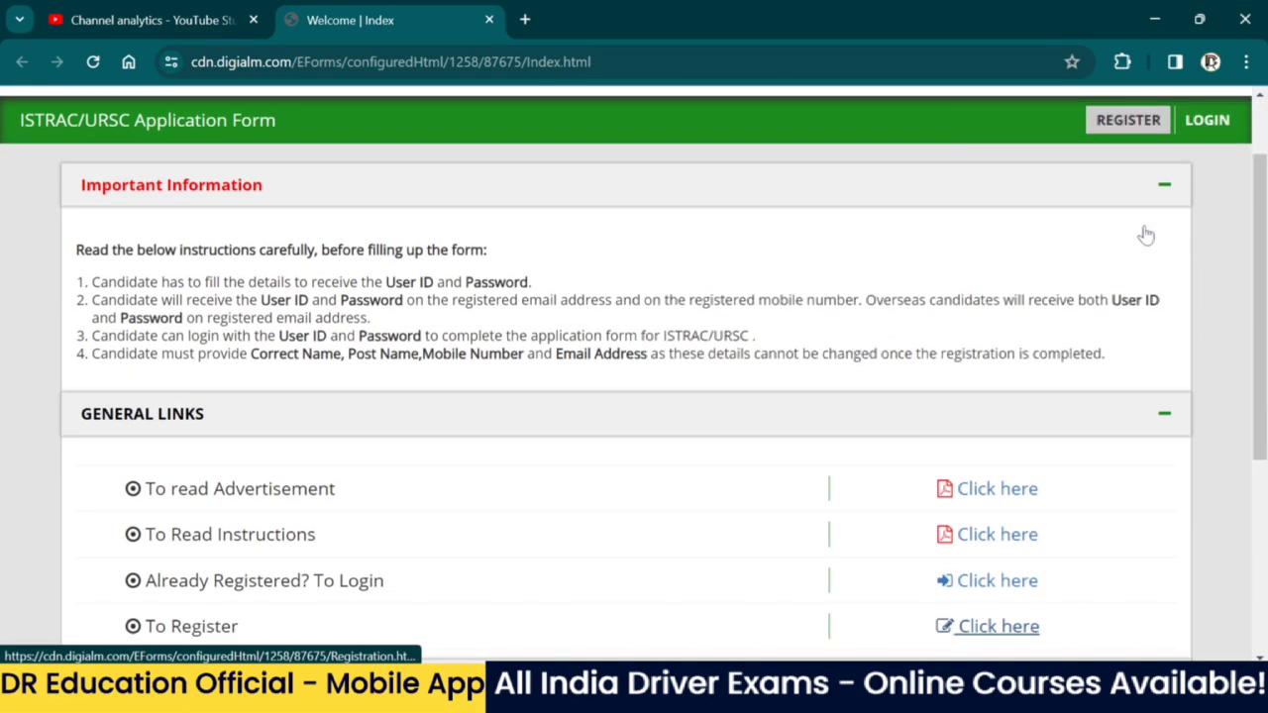
{"action": "scroll", "coordinate": [1113, 334], "scroll_direction": "down", "scroll_amount": 3}
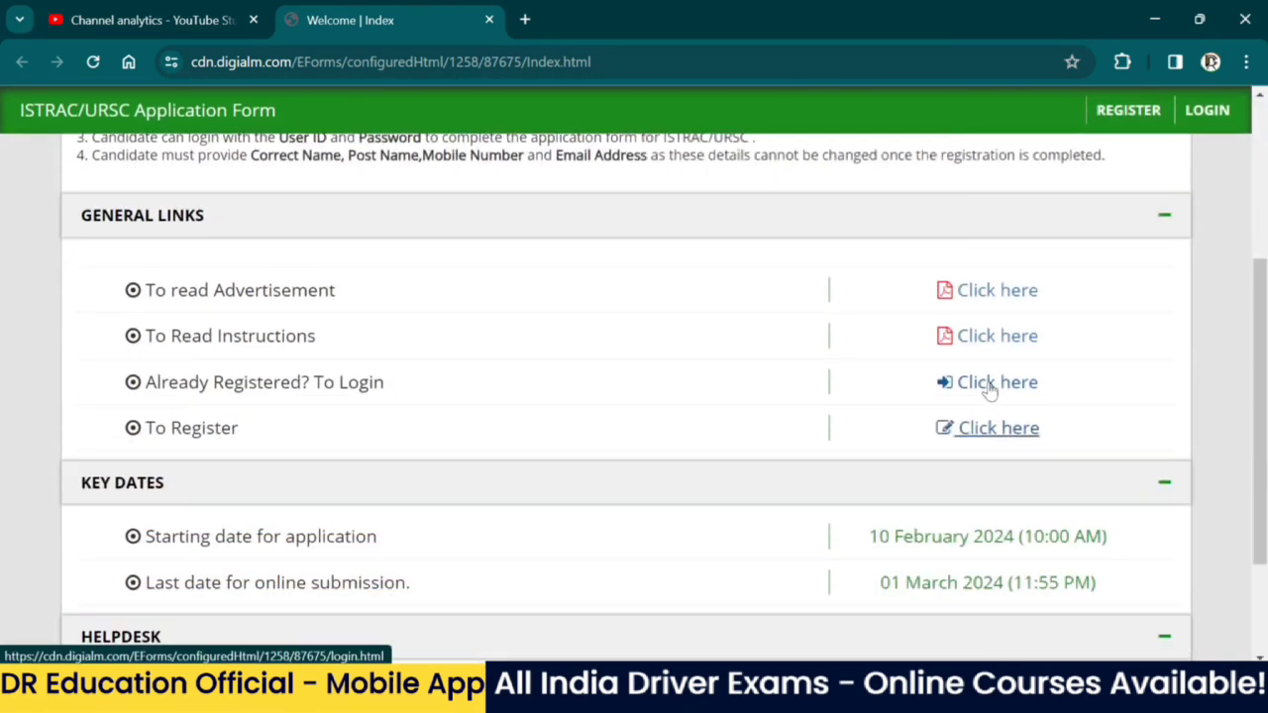
{"action": "left_click", "coordinate": [988, 385]}
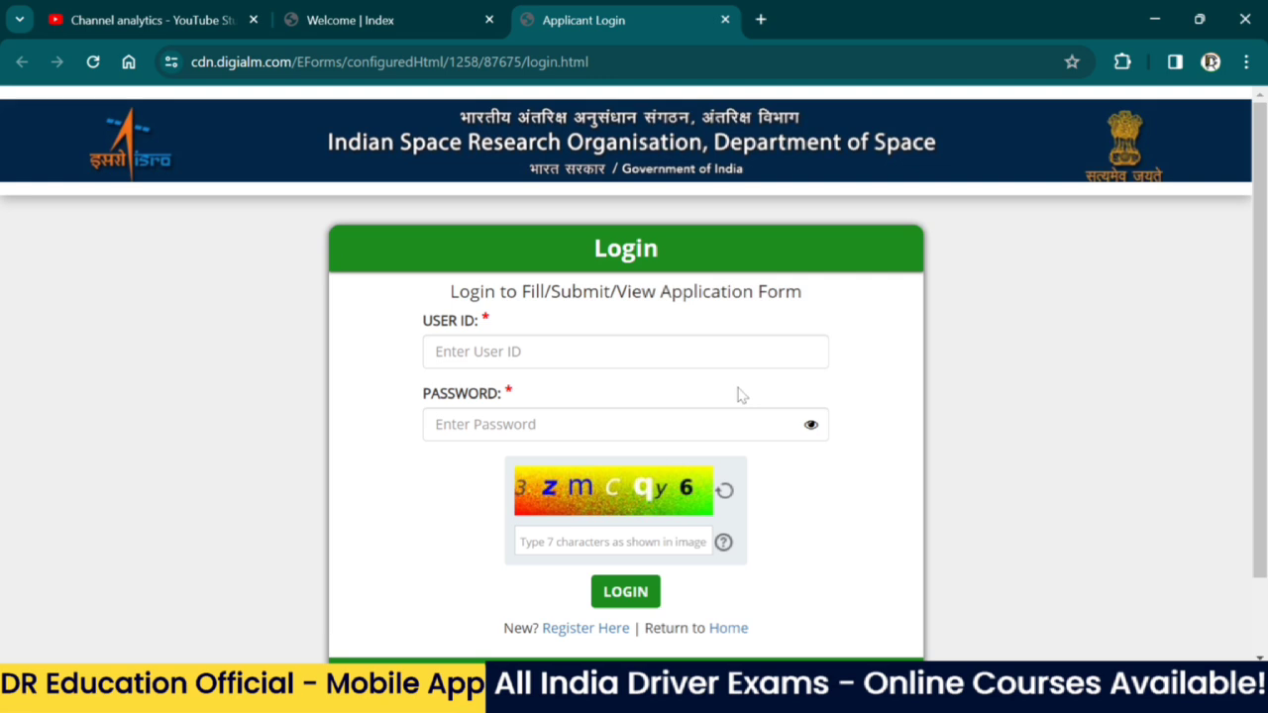
{"action": "scroll", "coordinate": [721, 441], "scroll_direction": "down", "scroll_amount": 2}
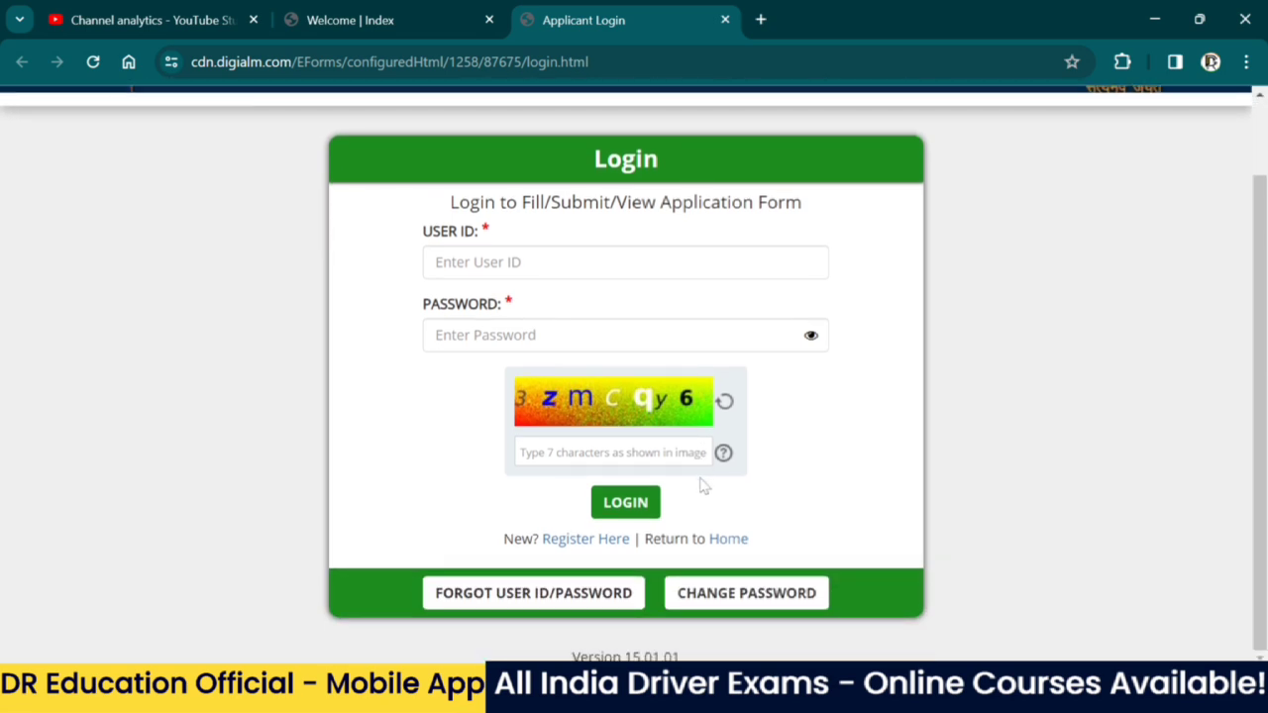
{"action": "scroll", "coordinate": [701, 485], "scroll_direction": "up", "scroll_amount": 2}
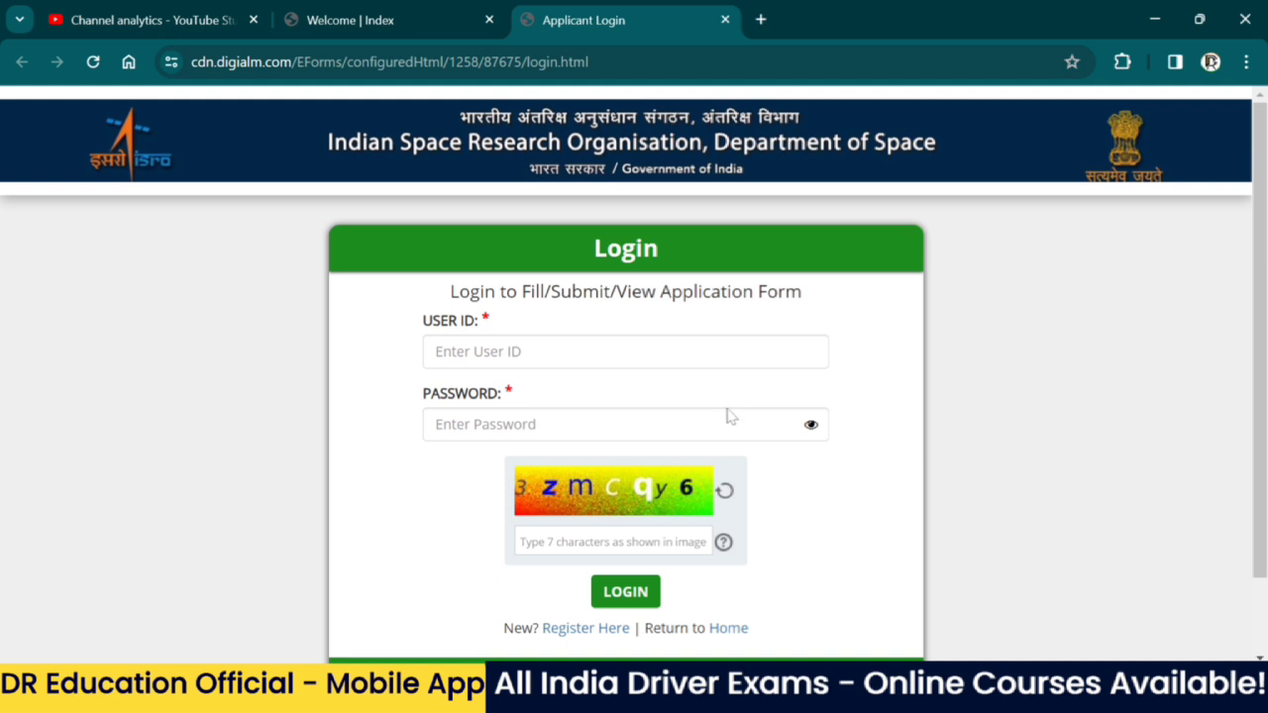
{"action": "scroll", "coordinate": [706, 468], "scroll_direction": "down", "scroll_amount": 1}
{"action": "scroll", "coordinate": [706, 468], "scroll_direction": "down", "scroll_amount": 1}
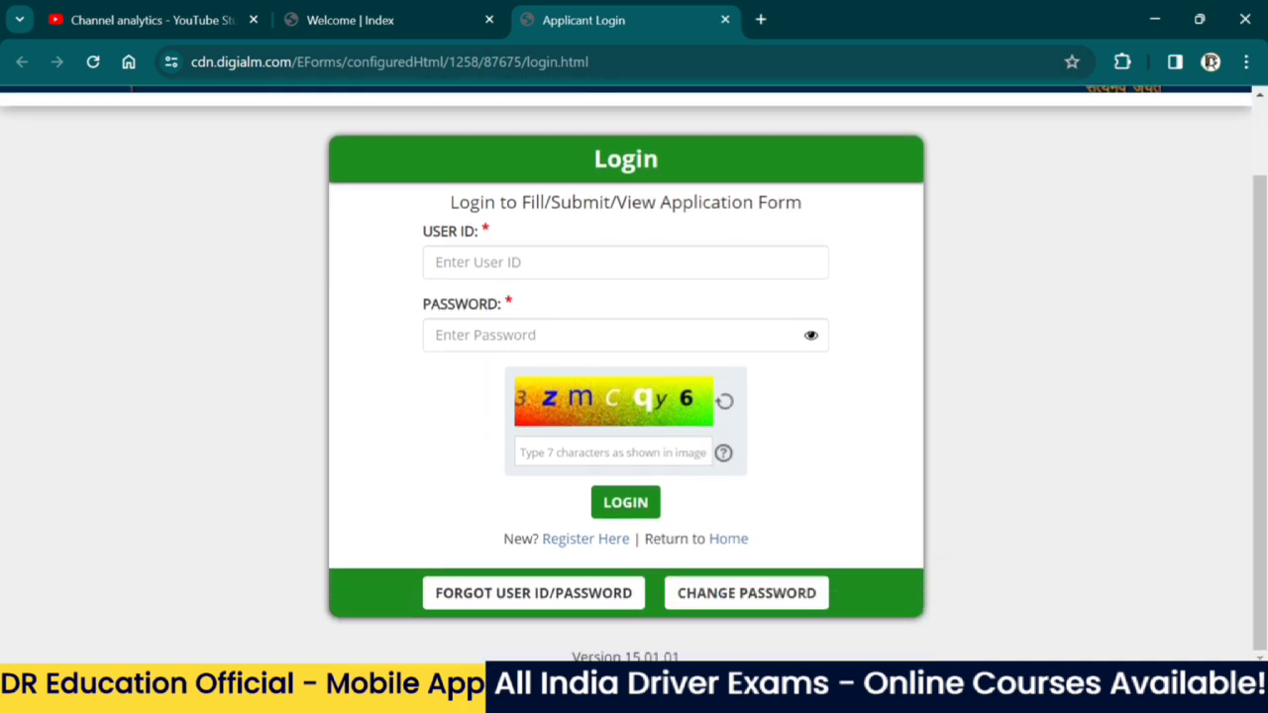